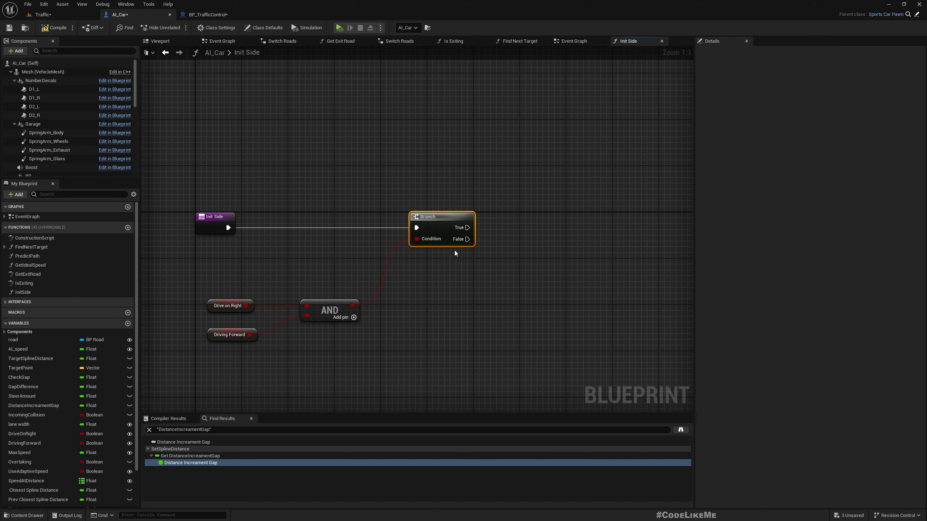
Add a Set Lane Width node on the Branch's True output in Init Side and line it up with the Branch.
right_drag(455, 253, 401, 240)
drag(443, 231, 469, 230)
text(set )
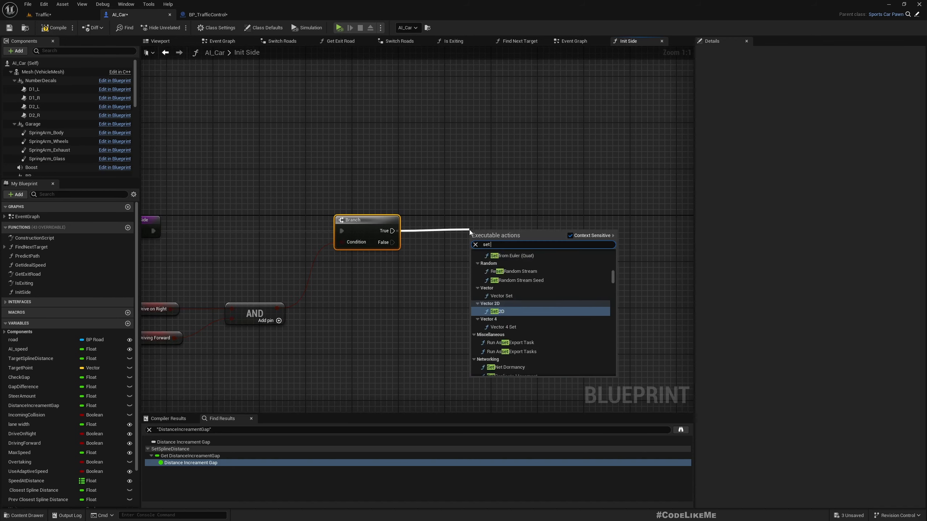
text(lane wid)
key(Return)
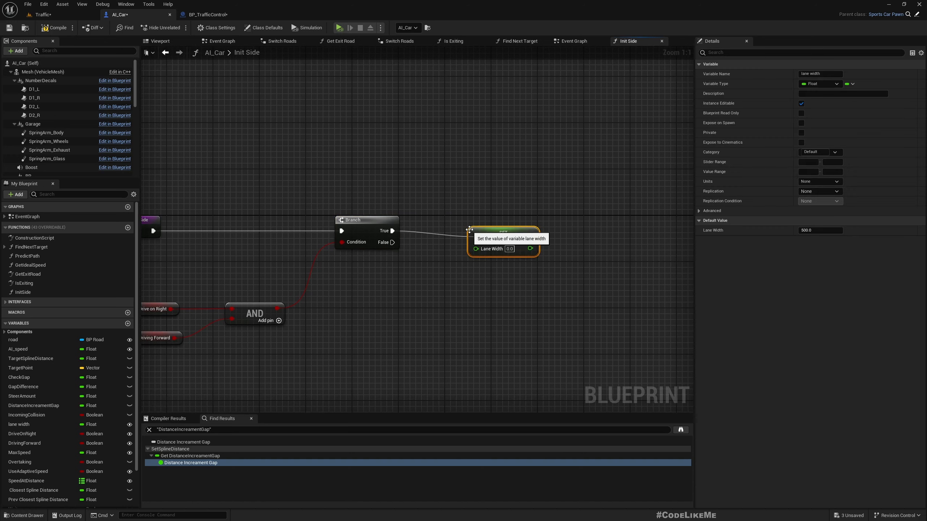
drag(503, 233, 515, 227)
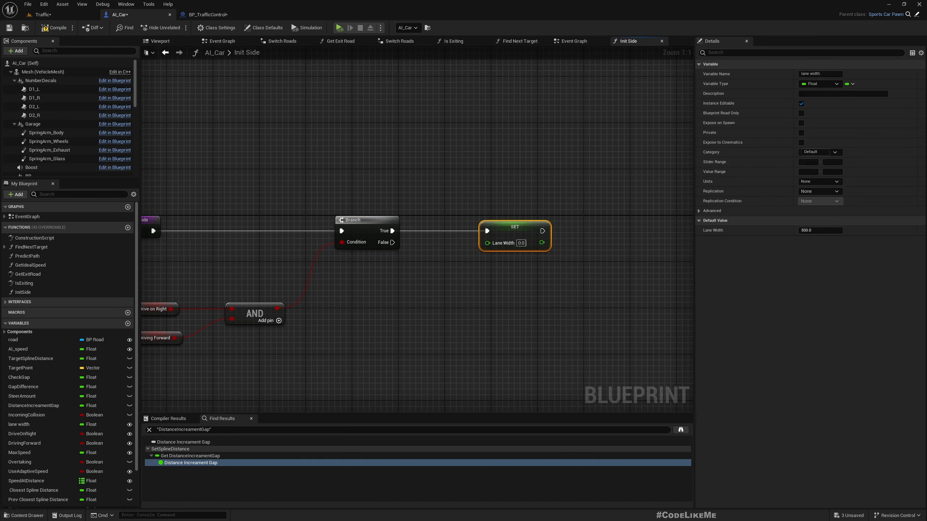
Feed the Set Lane Width node with the absolute value of the Lane Width variable using an ABS node.
right_click(182, 272)
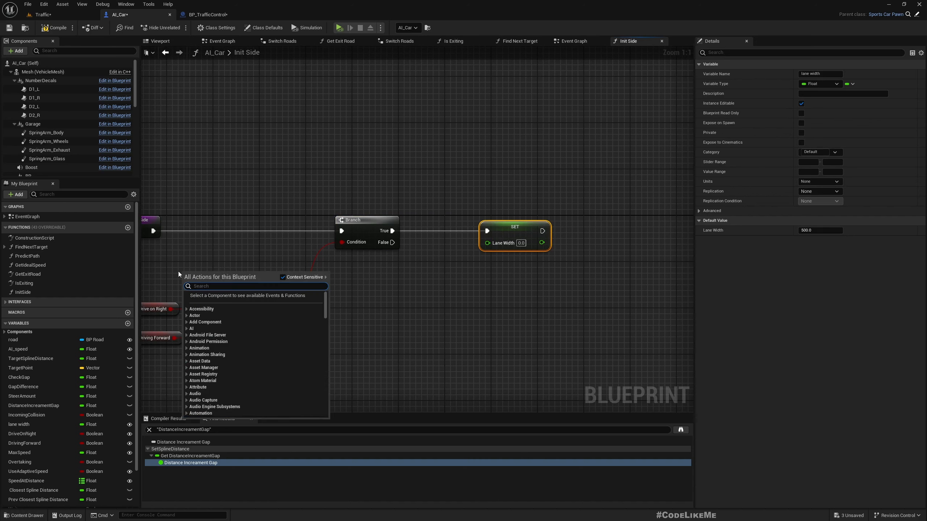
text(get lane w)
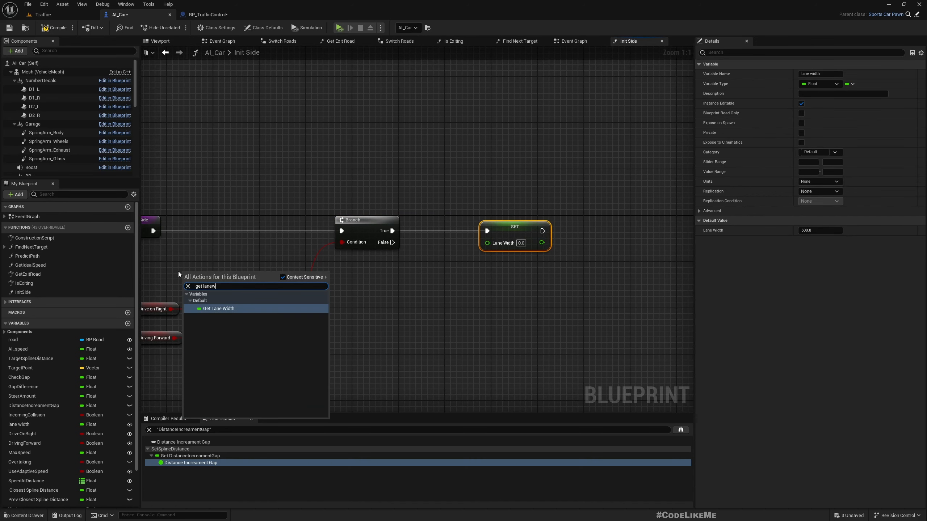
key(Return)
drag(217, 274, 256, 277)
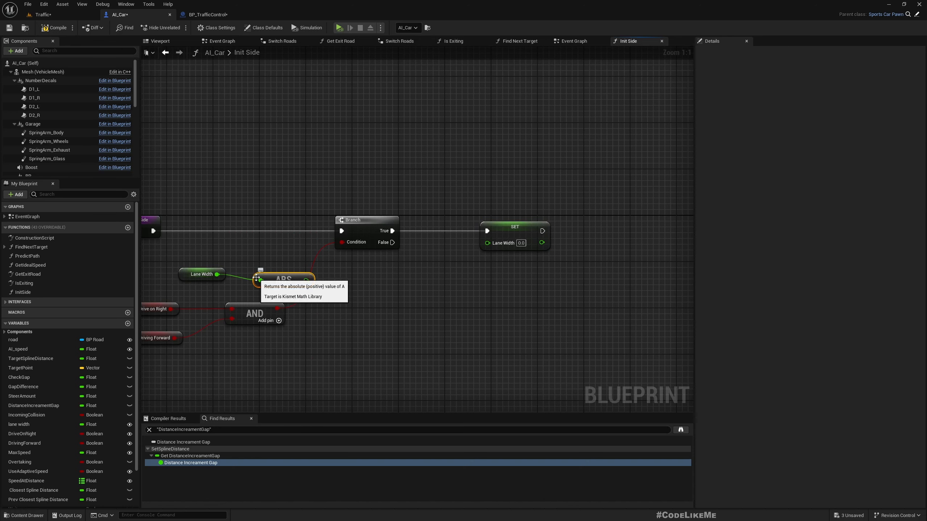
drag(187, 254, 299, 267)
key(q)
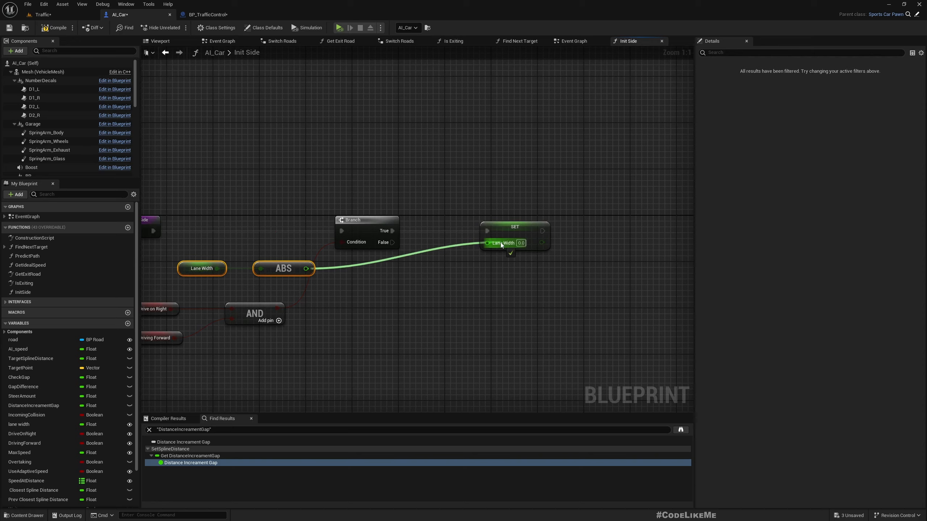
drag(500, 242, 500, 243)
Add a second AND Boolean node fed by Drive on Right and place it below and beyond the first AND.
right_drag(459, 301, 374, 254)
right_drag(402, 291, 421, 284)
right_drag(298, 277, 350, 267)
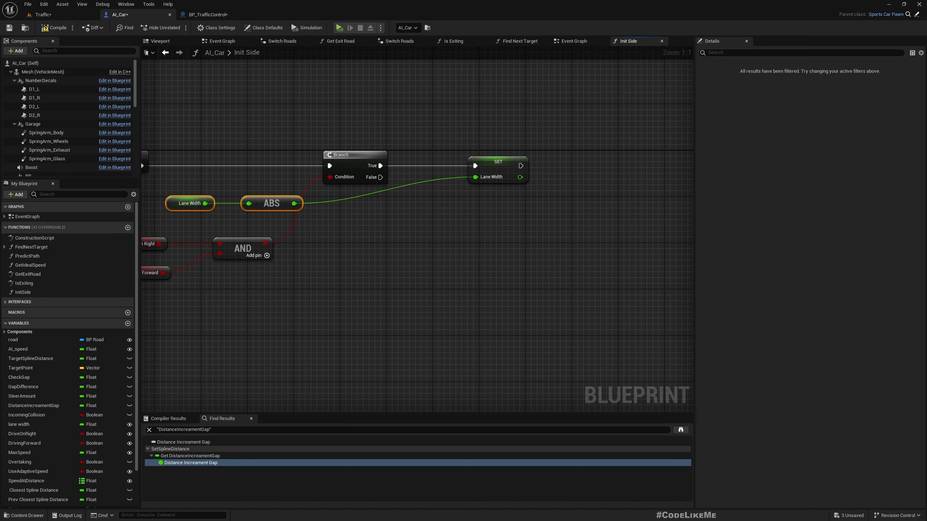
right_drag(313, 323, 316, 318)
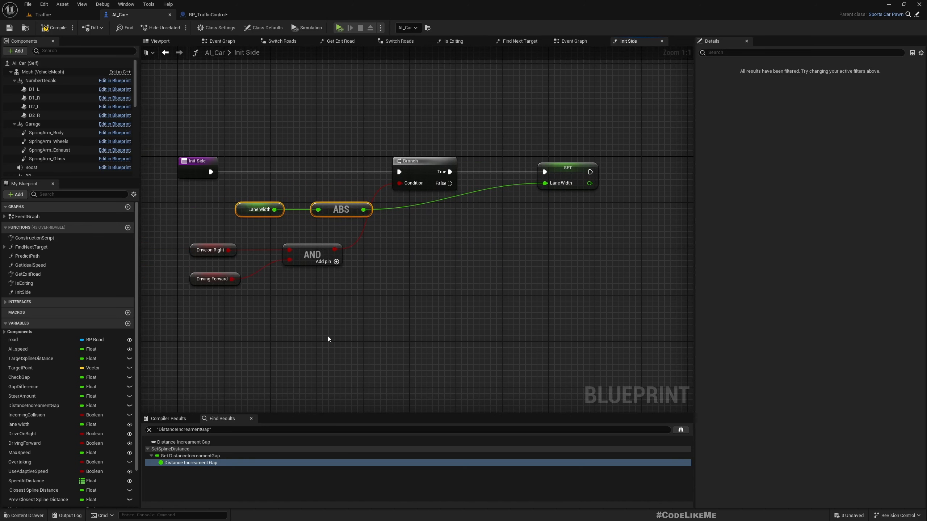
drag(231, 250, 282, 285)
text(and)
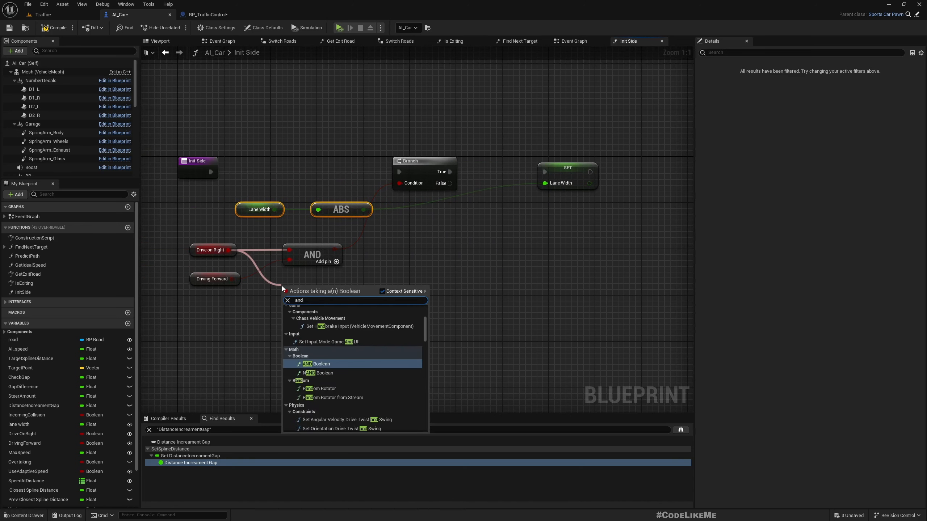
key(Return)
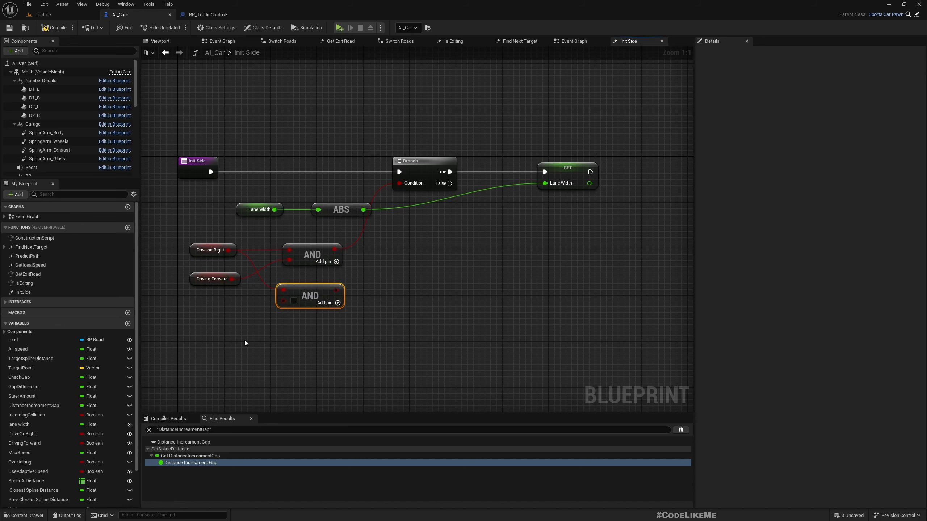
right_drag(245, 340, 224, 322)
drag(286, 273, 365, 272)
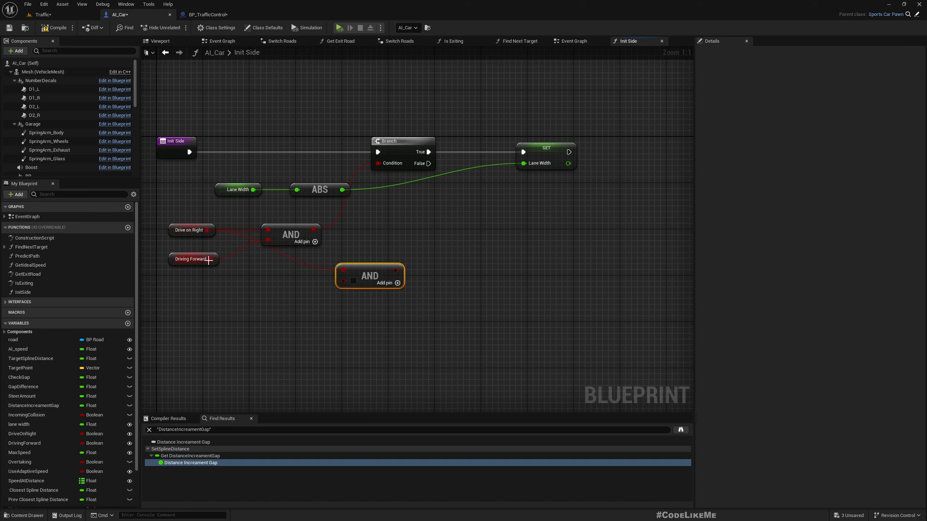
Invert Driving Forward with a NOT Boolean node and connect it to the second AND node's free input.
drag(209, 259, 240, 303)
text(not b)
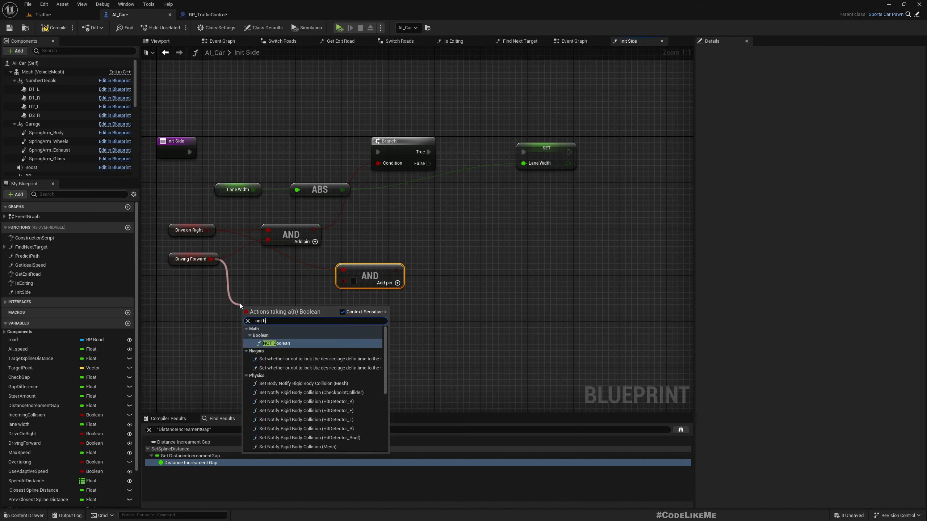
text(ool)
key(Return)
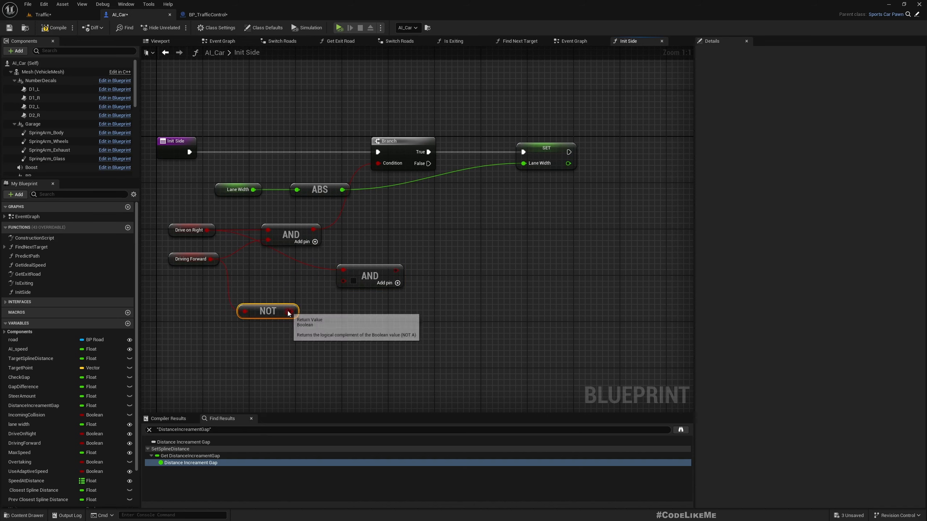
drag(289, 312, 361, 279)
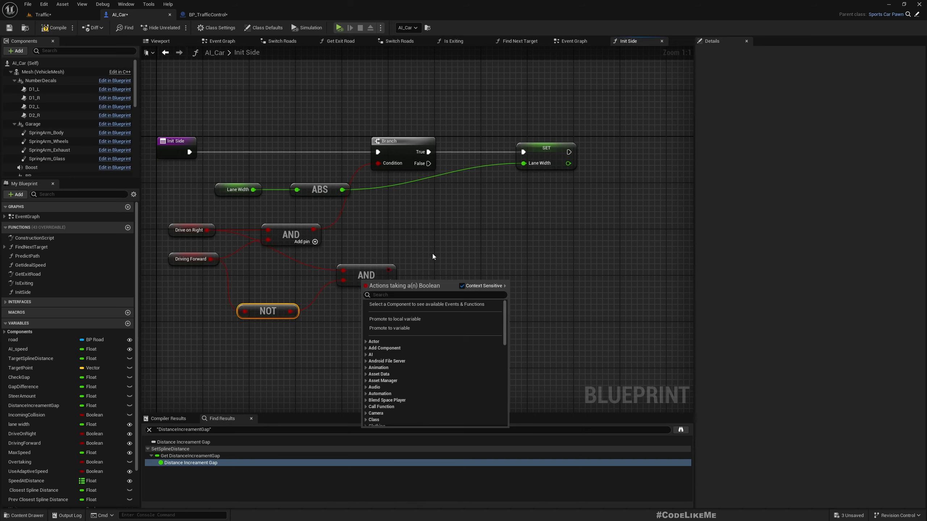
Add a second Branch on the first Branch's False output, with the second AND node as its condition.
right_drag(437, 184, 351, 214)
drag(341, 194, 391, 266)
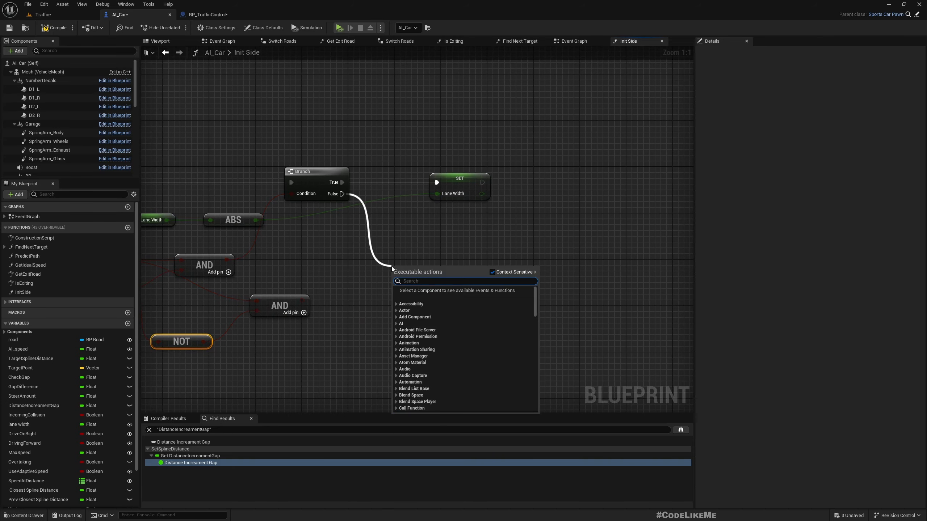
text(brna)
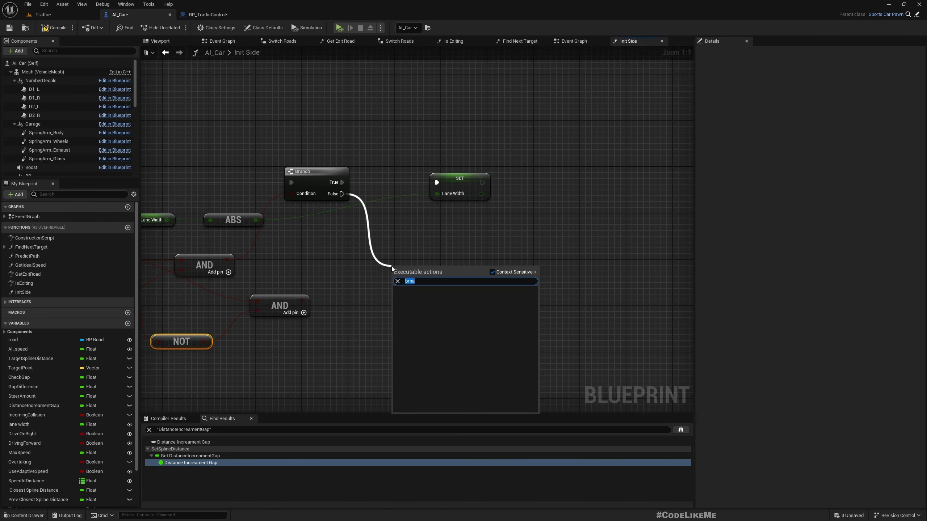
key(Return)
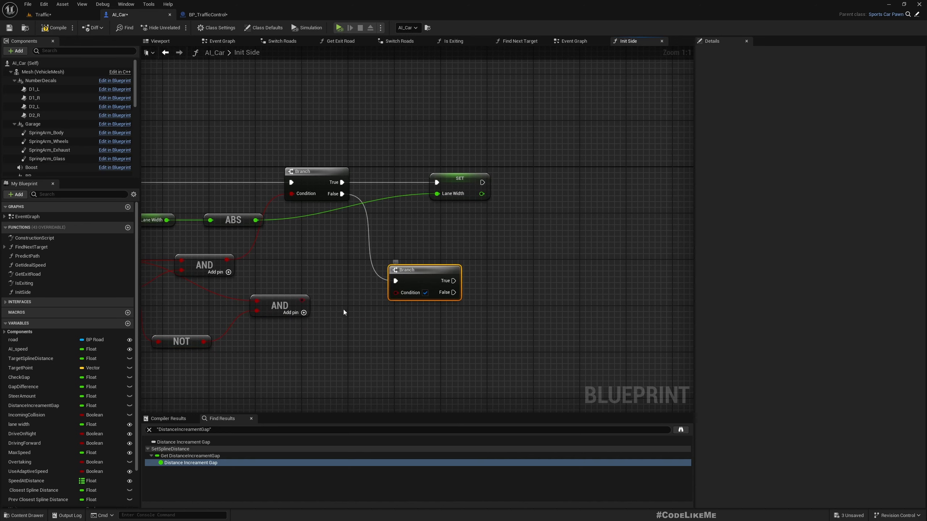
drag(304, 298, 396, 293)
right_drag(427, 330, 393, 336)
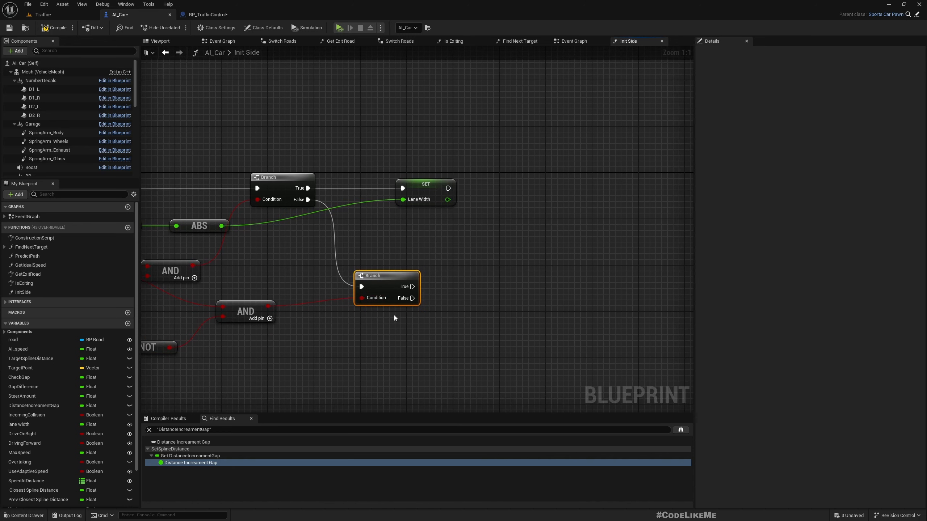
Add another Set Lane Width node on the second Branch's True output and line it up with the Branch.
drag(412, 287, 485, 289)
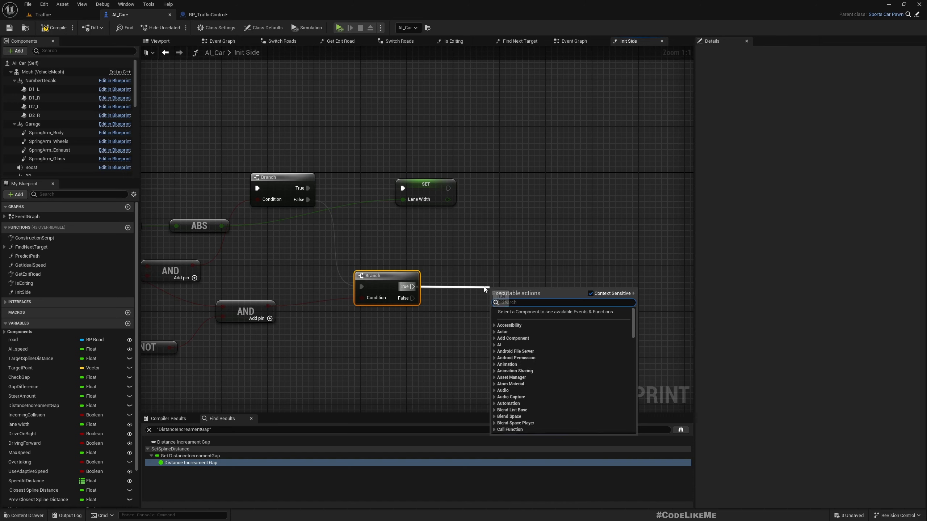
text(set lanne)
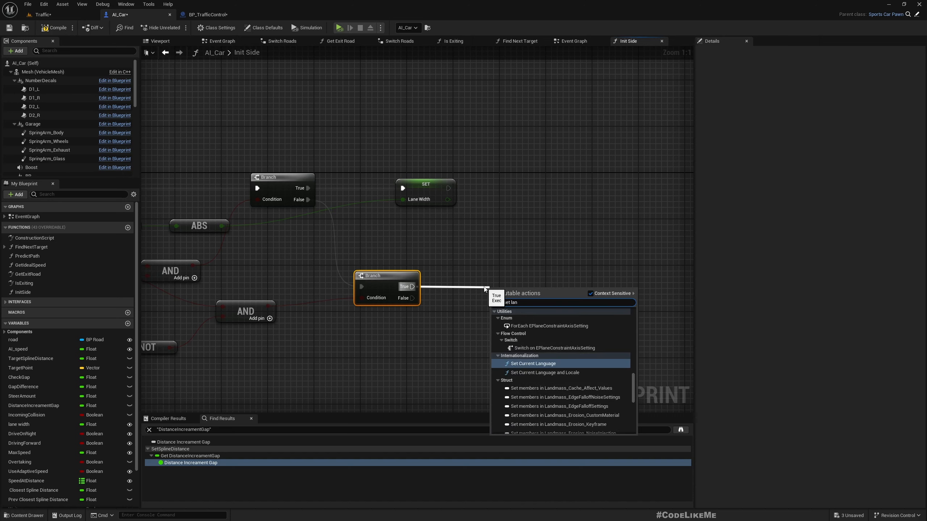
key(BackSpace)
text(e wi)
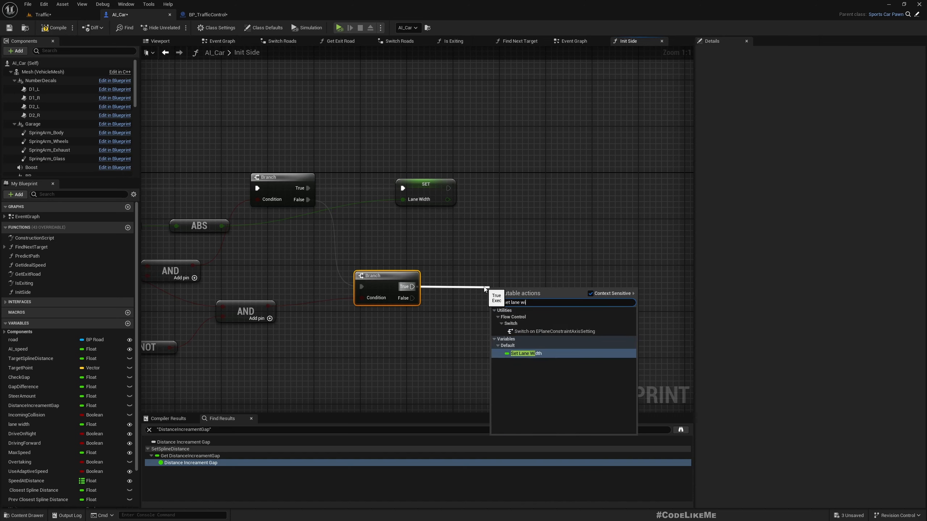
key(Return)
drag(534, 289, 526, 283)
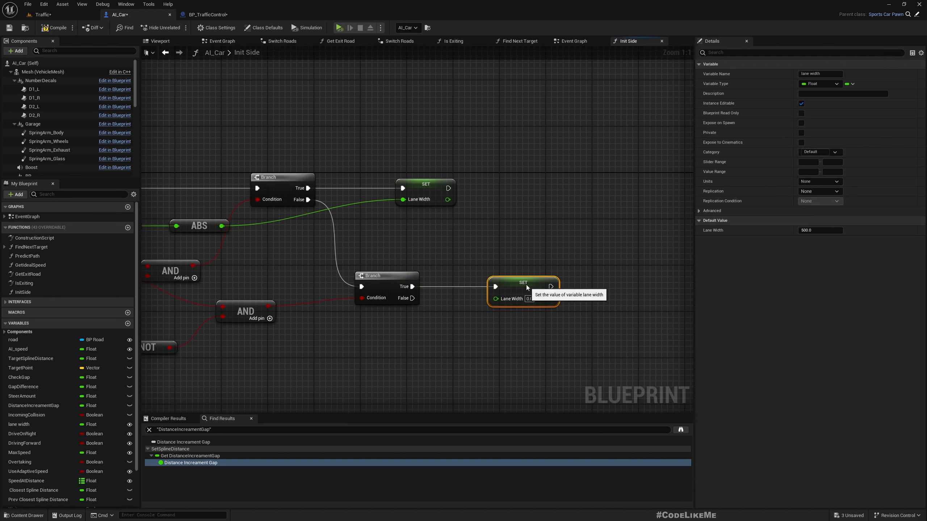
Multiply the ABS result by -1 and connect the product to the second Set Lane Width node.
right_drag(302, 304, 399, 300)
drag(319, 223, 464, 330)
text(*)
key(Return)
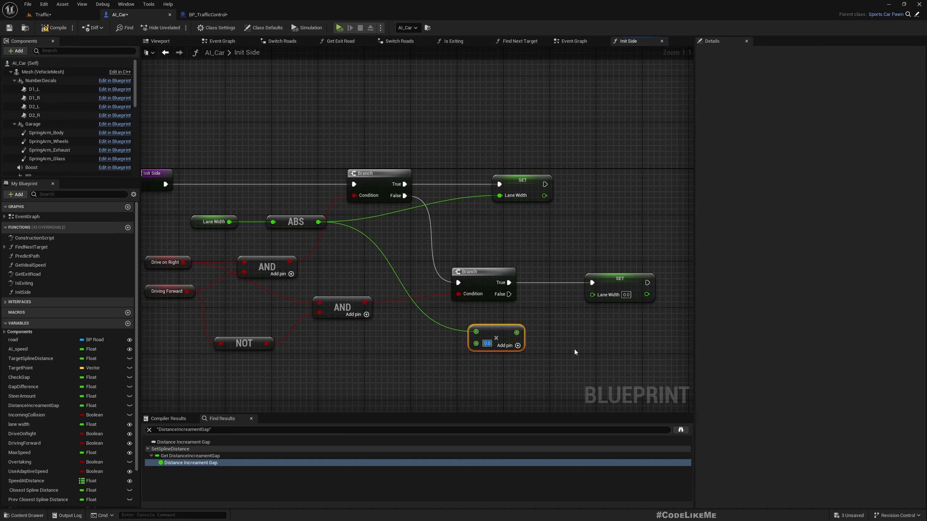
text(-1)
key(Return)
drag(518, 332, 538, 324)
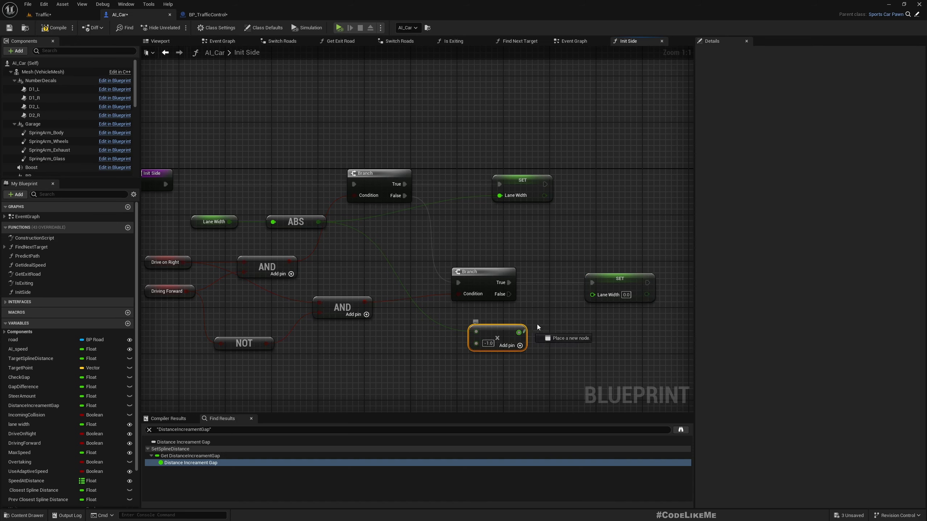
drag(597, 297, 597, 296)
Left-align the multiply node with the second Branch node.
right_drag(610, 348, 544, 351)
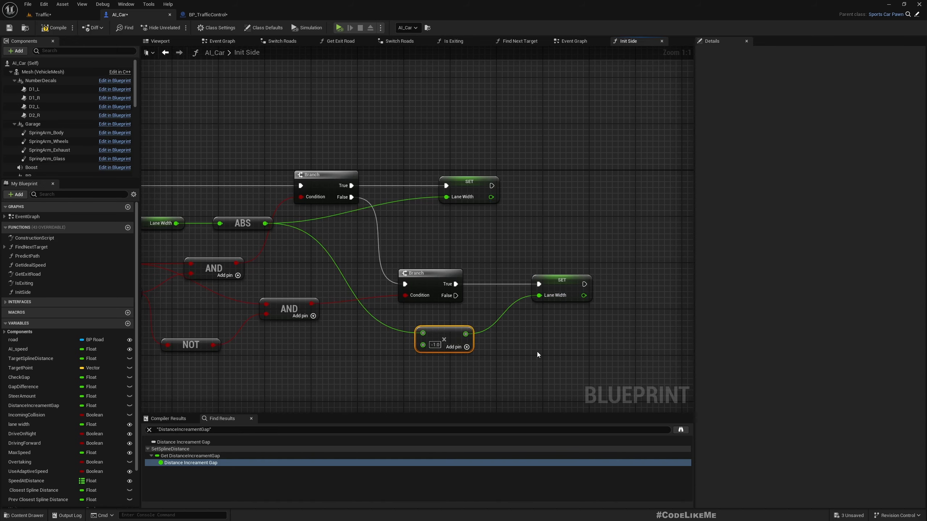
ctrl+click(430, 273)
key(shift+a)
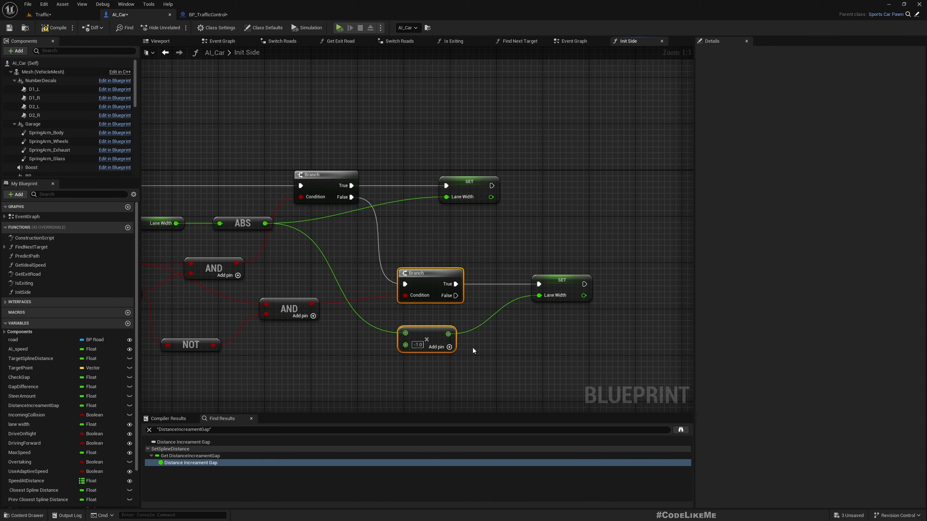
Examine the road layout and intersection in the Traffic level.
click(53, 15)
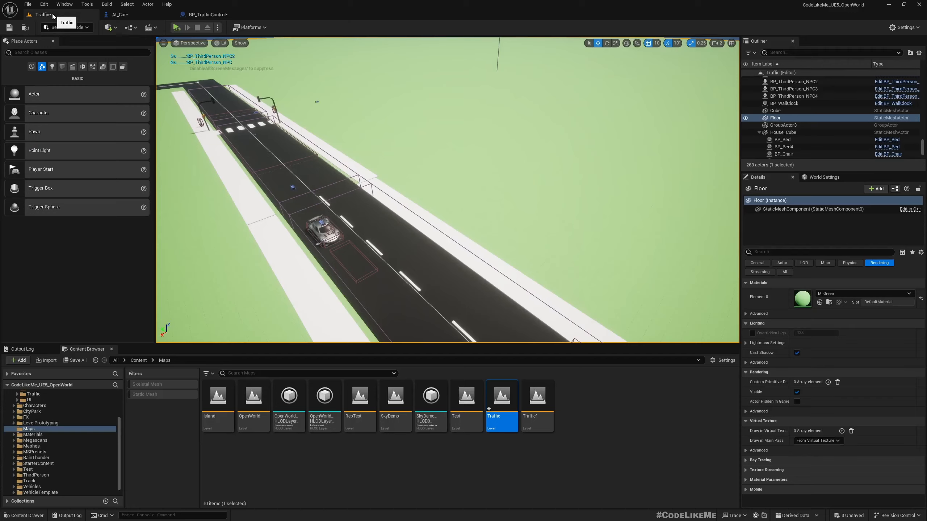
key(s)
mouse_move(495, 162)
right_down()
mouse_move(460, 147)
mouse_move(495, 162)
right_up()
key(Escape)
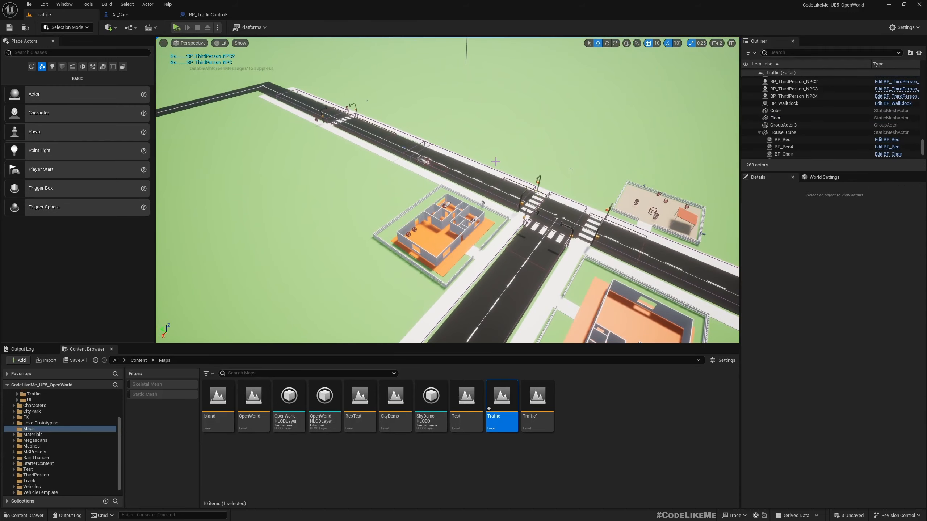
key(w)
mouse_move(488, 161)
right_down()
mouse_move(511, 163)
mouse_move(480, 163)
mouse_move(488, 161)
right_up()
key(d)
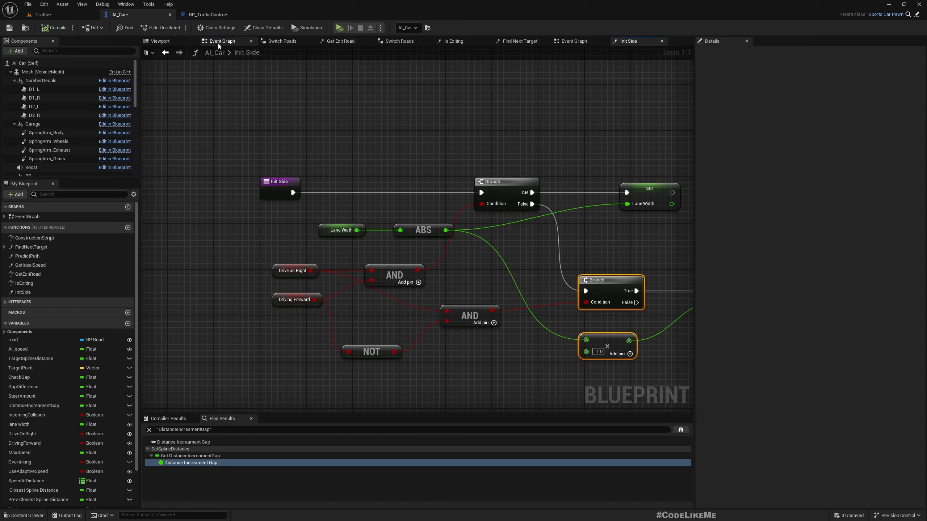
Insert an Init Side call between Event BeginPlay and Parent: BeginPlay in AI_Car's Event Graph and align it with them.
click(217, 41)
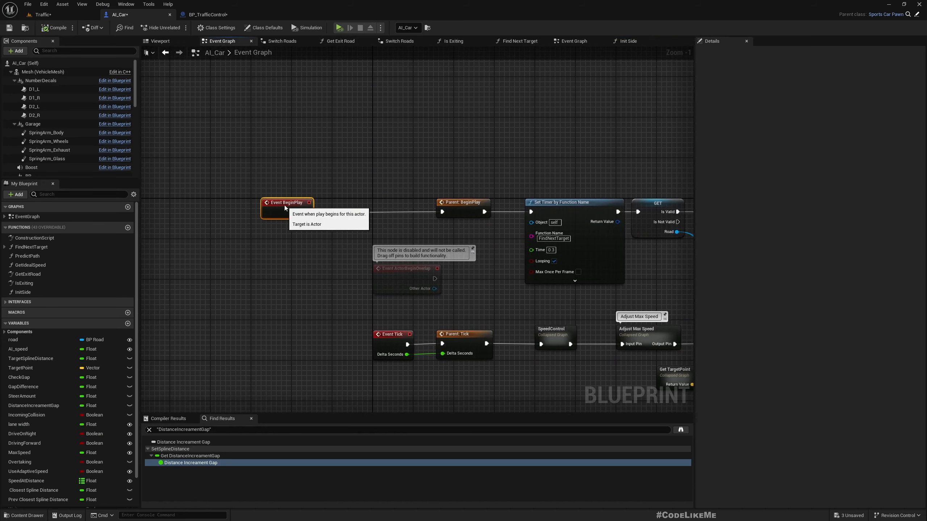
ctrl+drag(307, 212, 335, 215)
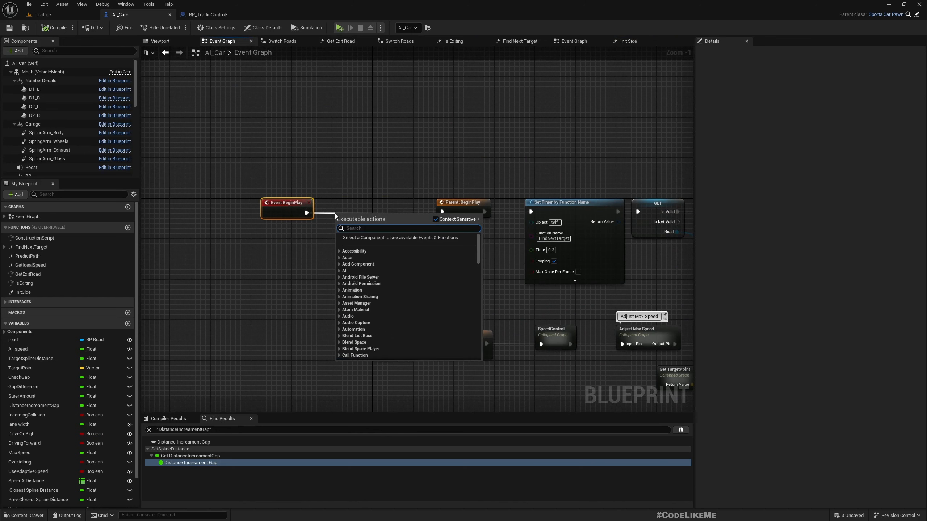
text(init side)
key(Return)
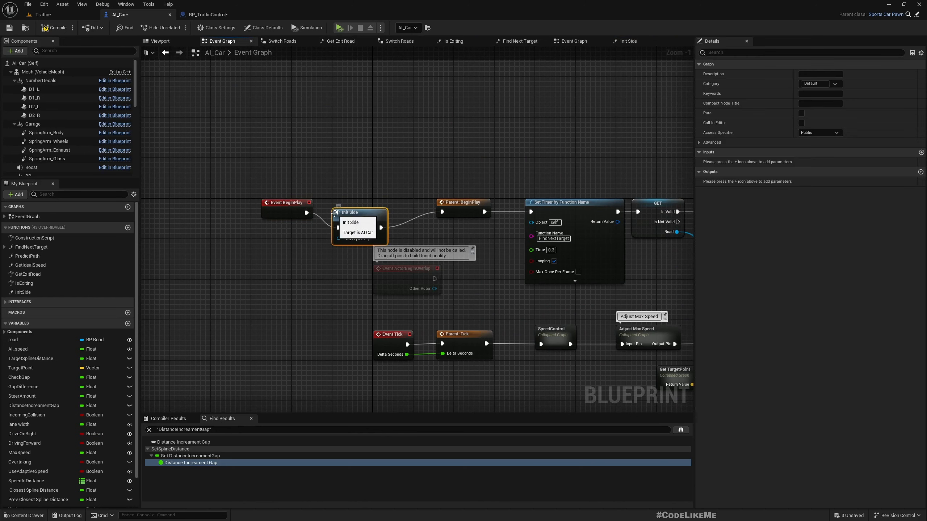
drag(334, 213, 340, 198)
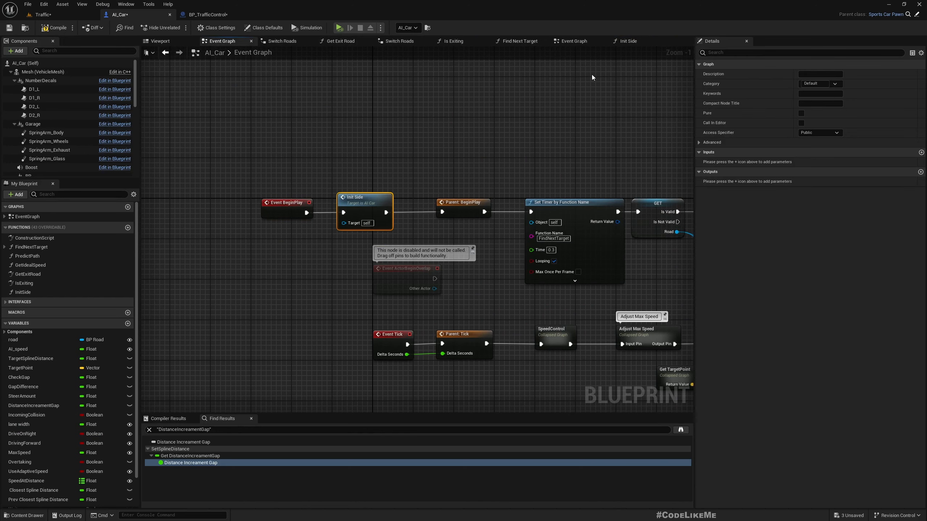
Open the Switch Roads collapsed graph in Find Next Target and move its Outputs node farther from the Set Driving Forward node.
right_drag(592, 77, 520, 72)
click(518, 41)
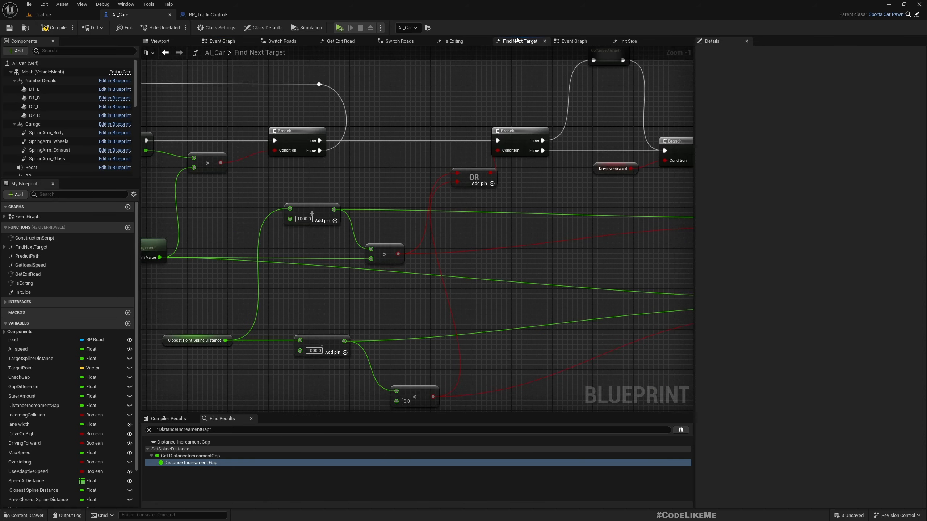
right_drag(602, 54, 349, 168)
double_click(350, 166)
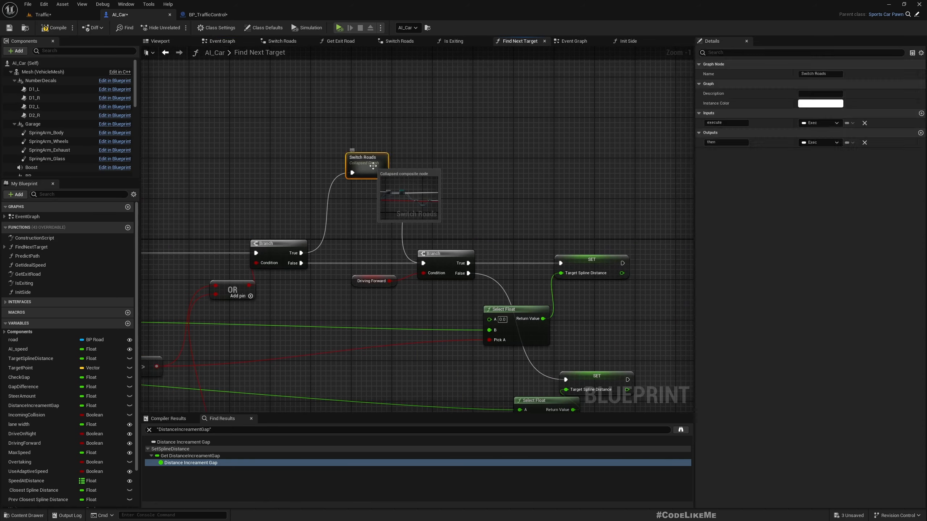
right_drag(537, 184, 466, 182)
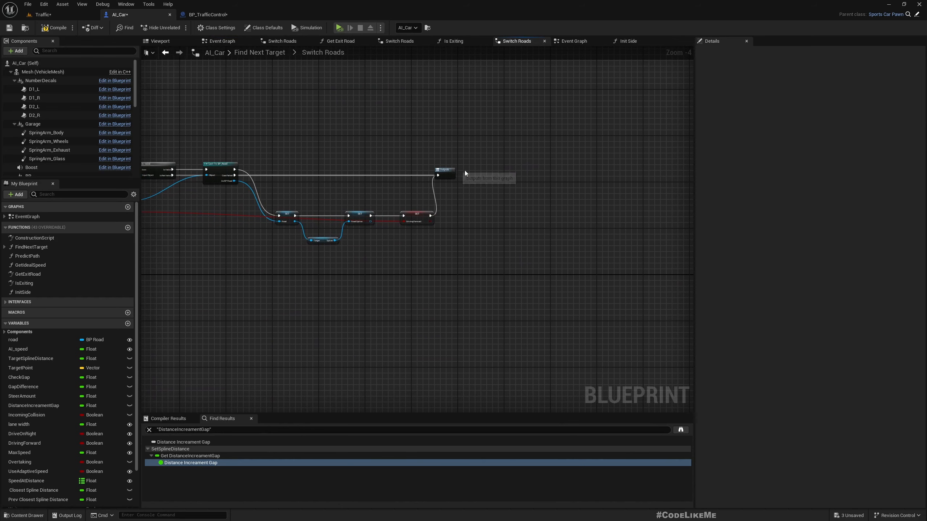
drag(446, 172, 517, 175)
Insert an Init Side call between Set Driving Forward and Outputs, and align it with the Set node.
scroll(478, 191, up, 4)
drag(383, 239, 434, 238)
text(initi sde)
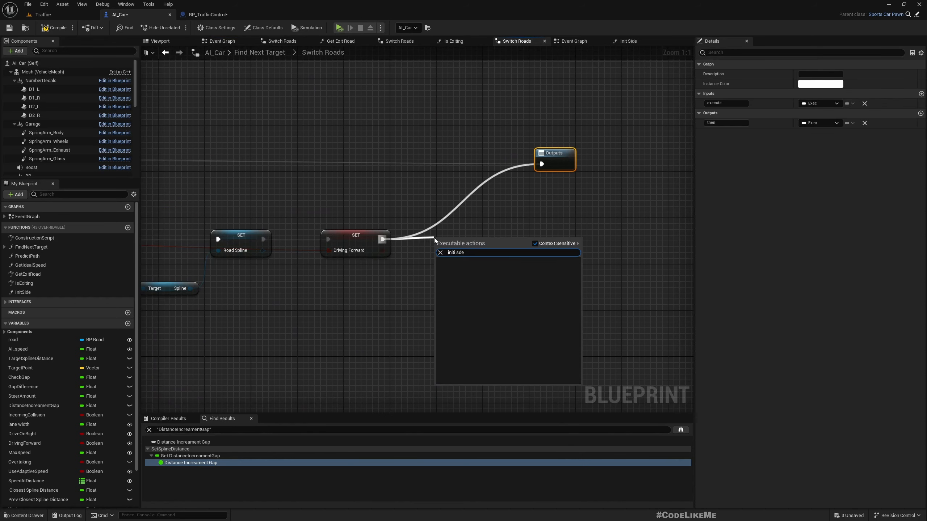
key(BackSpace)
key(BackSpace)
key(BackSpace)
key(BackSpace)
key(BackSpace)
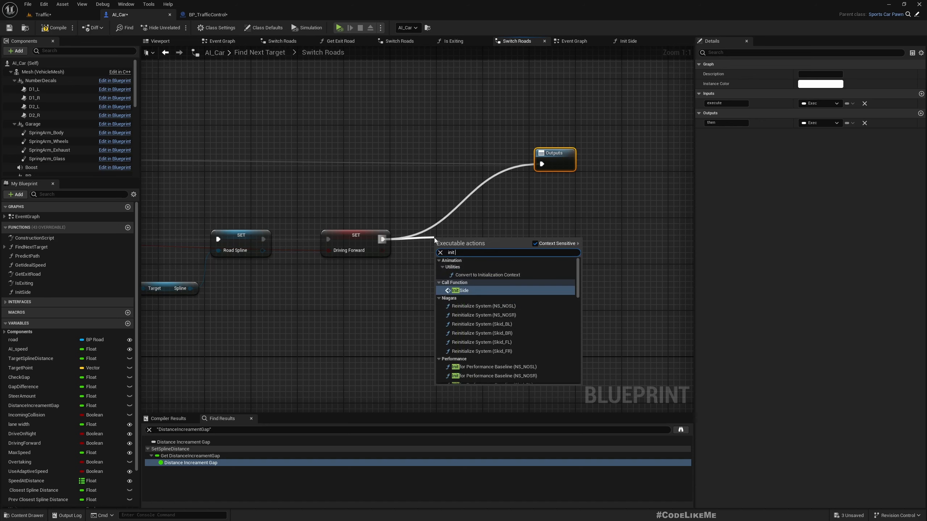
key(Return)
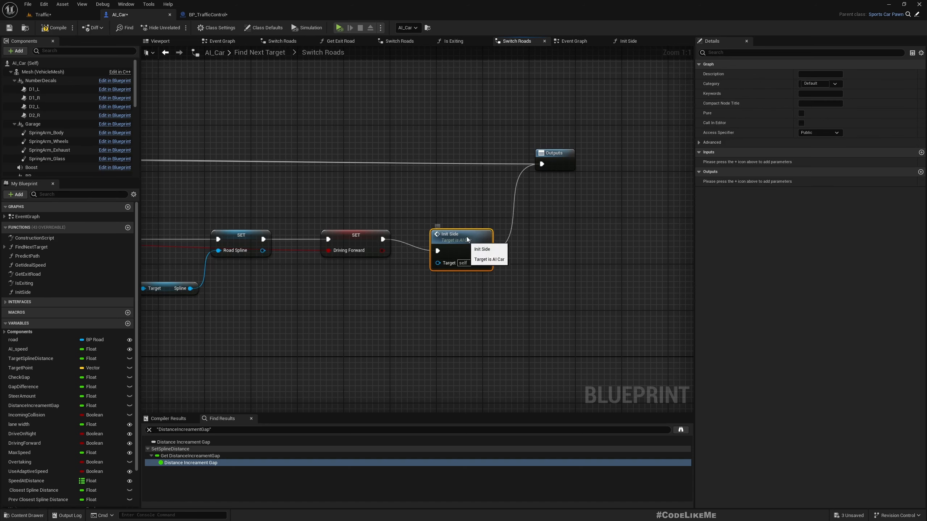
drag(468, 240, 470, 230)
Simulate the Traffic level full screen and check which lane the AI car takes after turning at the intersection.
click(42, 14)
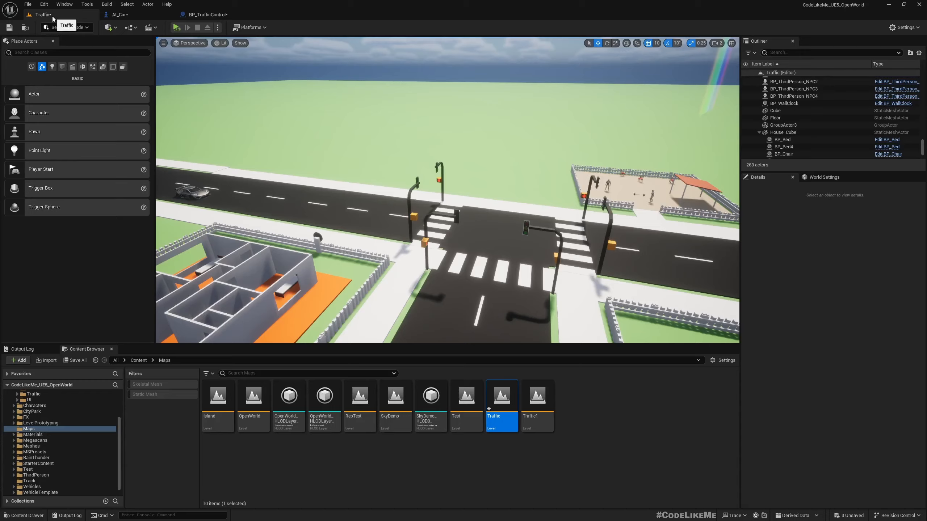
key(F11)
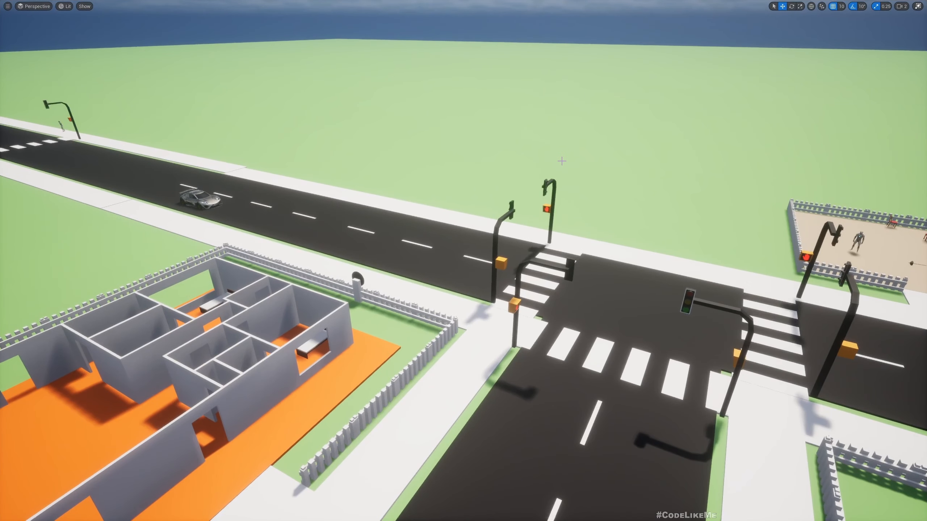
key(alt+s)
key(s)
right_drag(564, 174, 601, 203)
key(d)
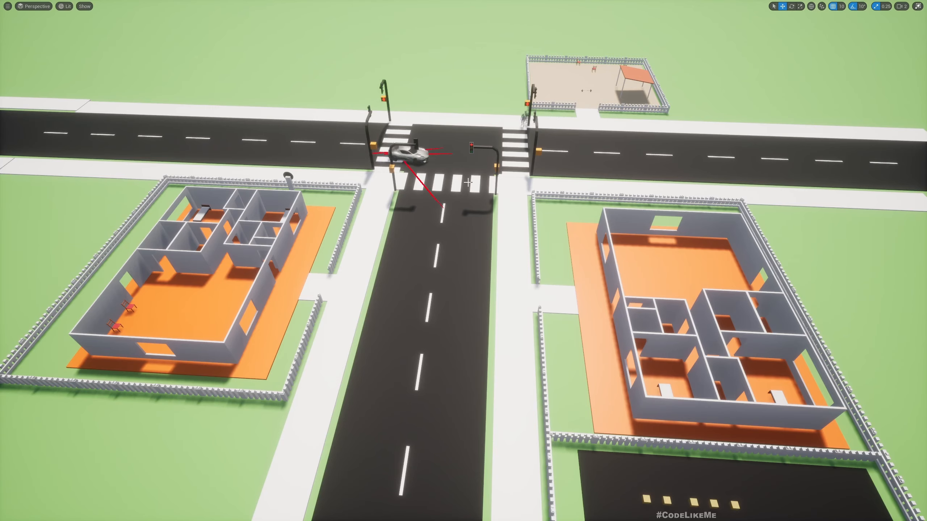
key(s)
right_drag(563, 172, 441, 192)
key(d)
key(w)
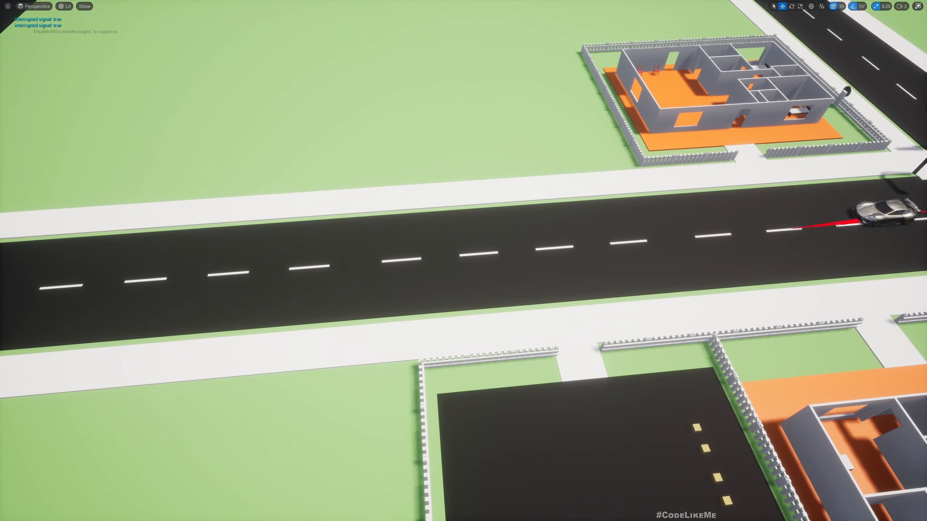
key(d)
right_drag(505, 184, 468, 182)
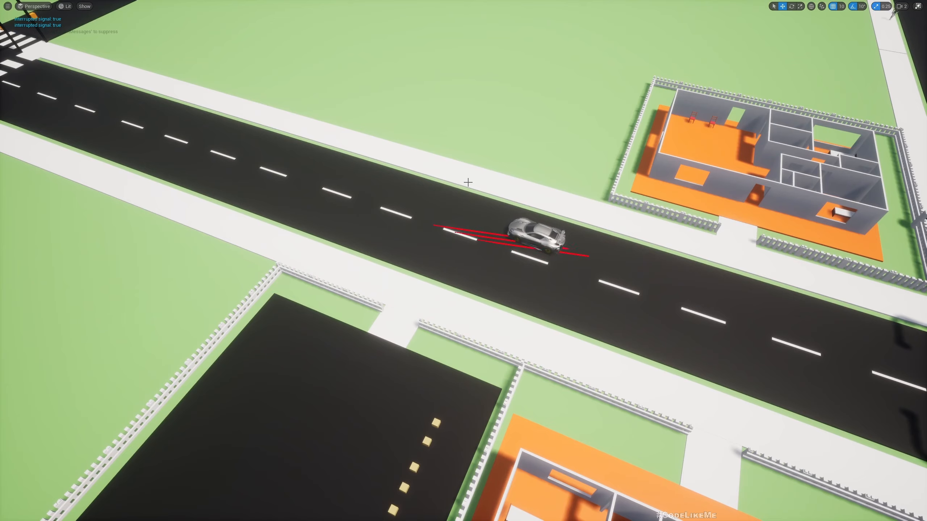
right_drag(482, 187, 406, 188)
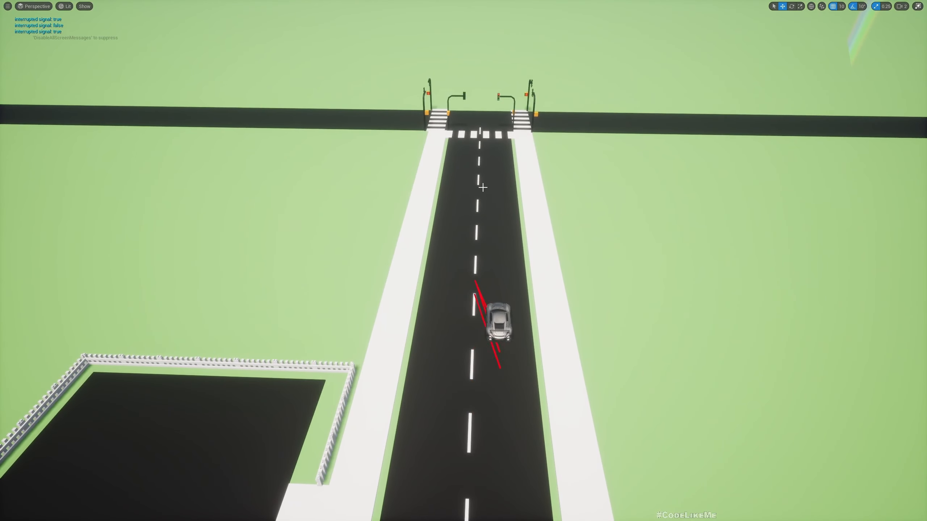
Follow the simulated car along the side road and examine how it approaches the far intersection.
right_drag(483, 187, 418, 201)
key(d)
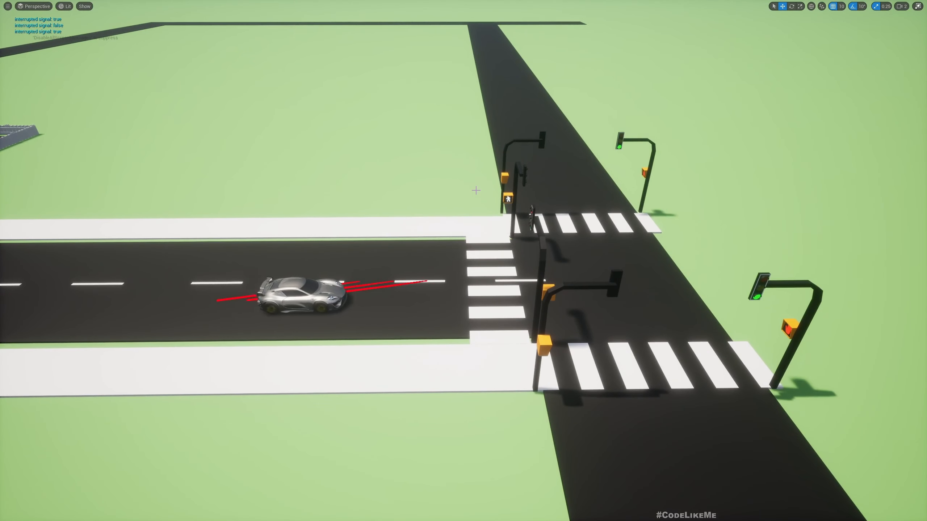
key(a)
right_drag(476, 190, 545, 165)
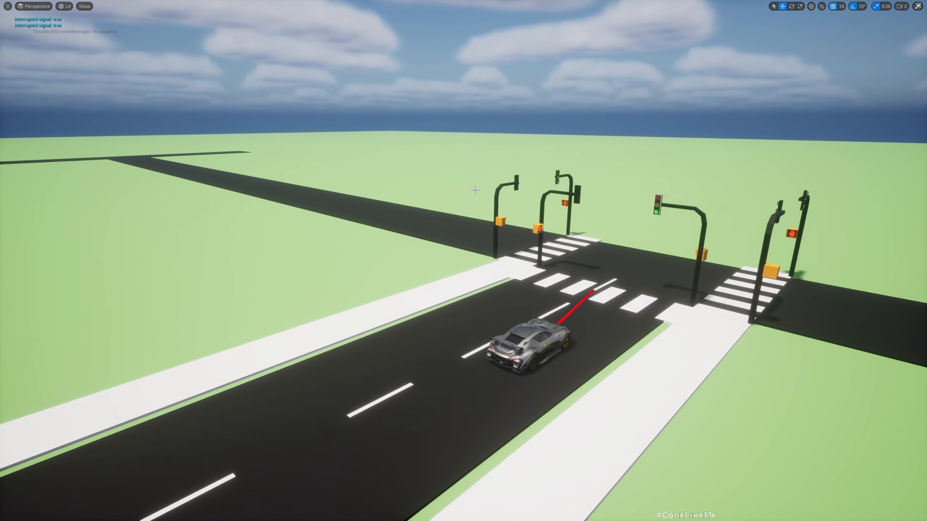
key(w)
right_drag(475, 190, 426, 177)
key(e)
key(d)
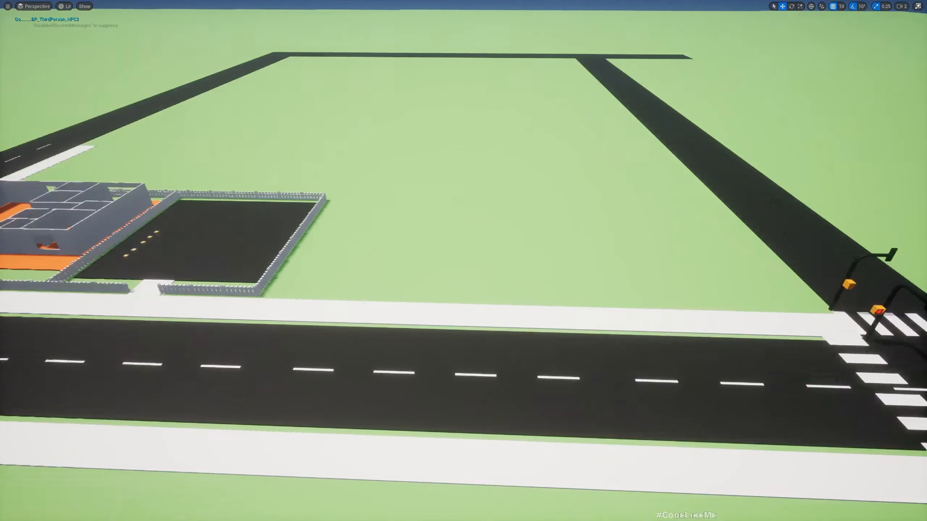
Inspect the exit settings of BP_Crosswalk3 and BP_Crosswalk at the main intersection, expanding Exit Straight.
right_drag(463, 260, 570, 270)
right_drag(481, 190, 466, 190)
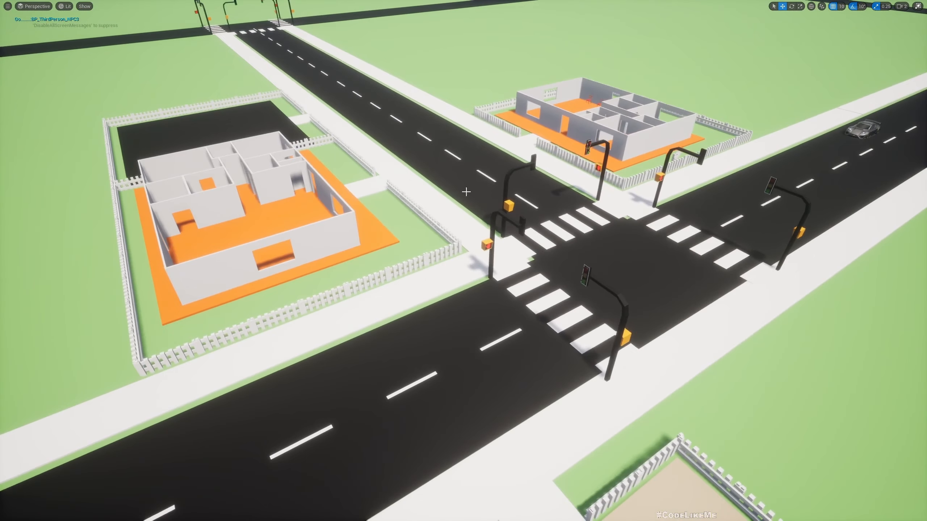
click(586, 272)
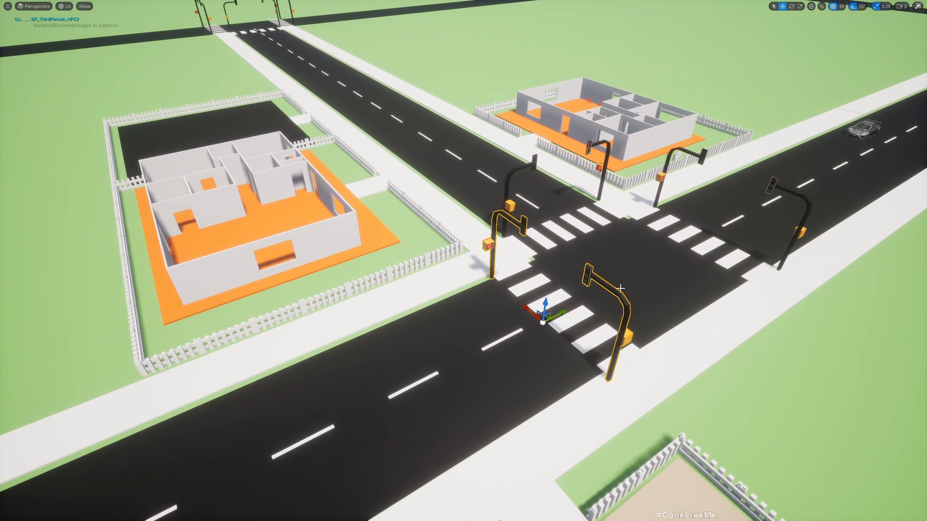
right_drag(621, 288, 626, 265)
key(F11)
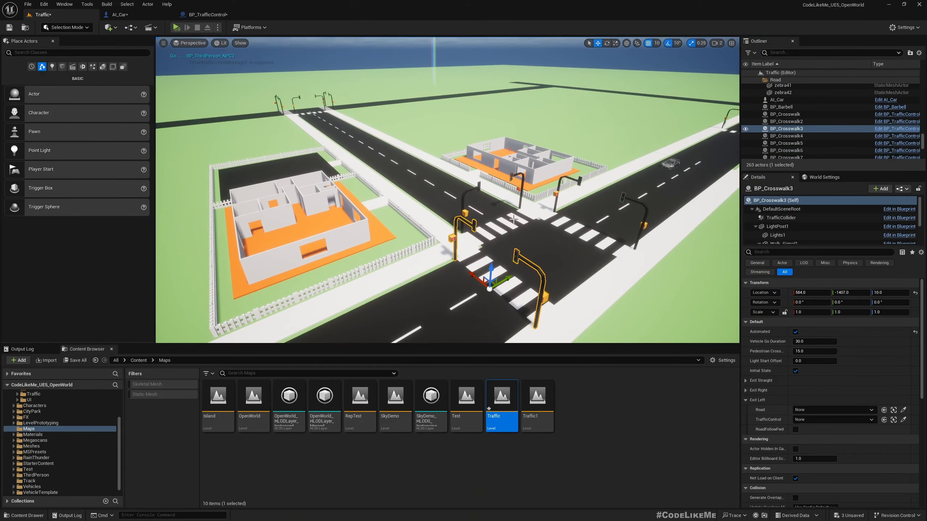
right_drag(511, 218, 529, 222)
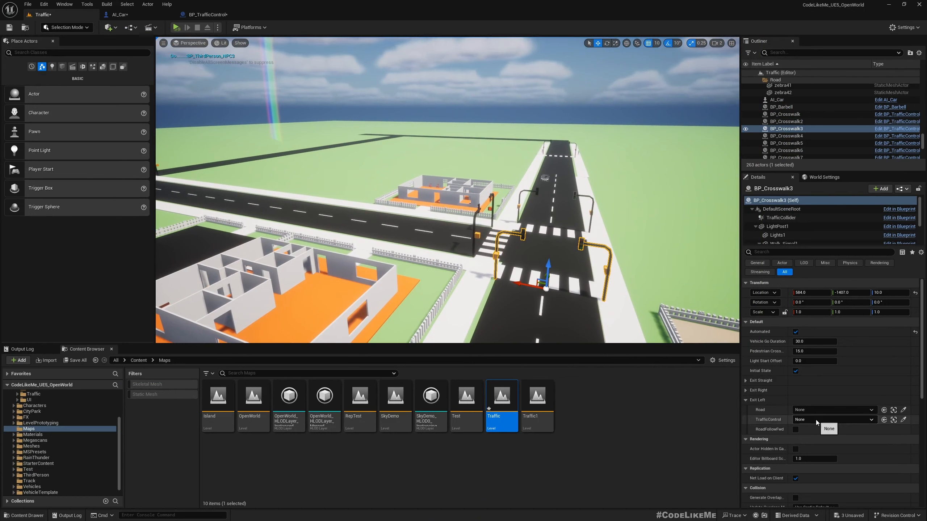
click(749, 382)
mouse_move(557, 231)
right_down()
mouse_move(529, 229)
mouse_move(539, 227)
right_up()
click(537, 225)
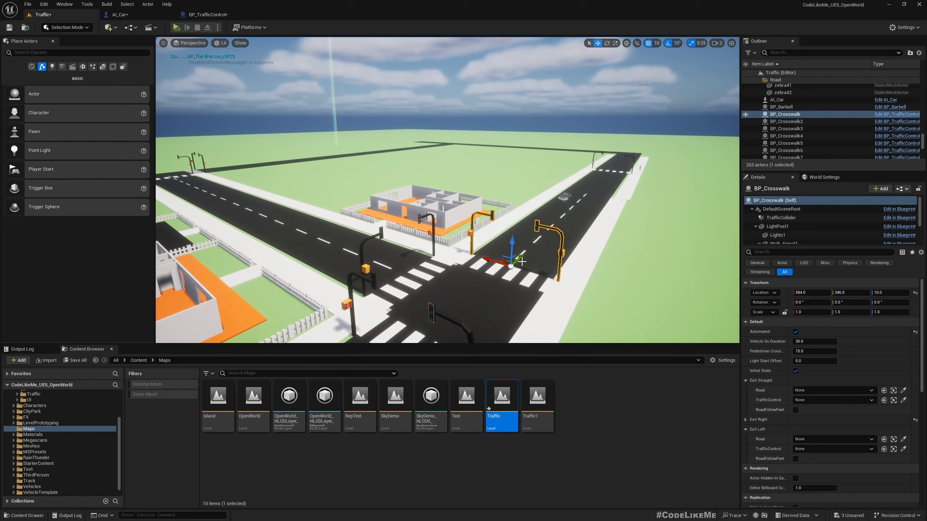
Examine the road network around the main intersection and the placement of the two AI cars in opposite lanes.
key(s)
mouse_move(521, 262)
right_down()
mouse_move(537, 275)
mouse_move(528, 272)
right_up()
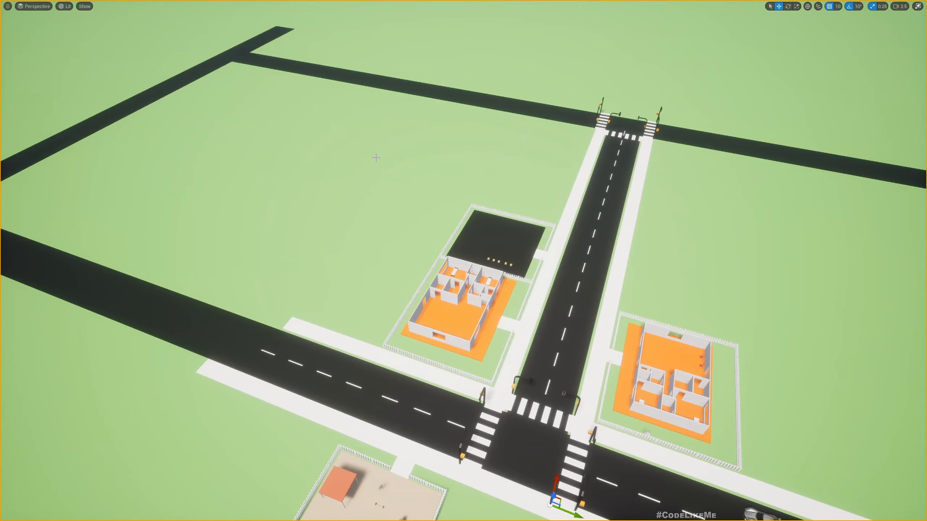
right_drag(376, 158, 427, 135)
key(w)
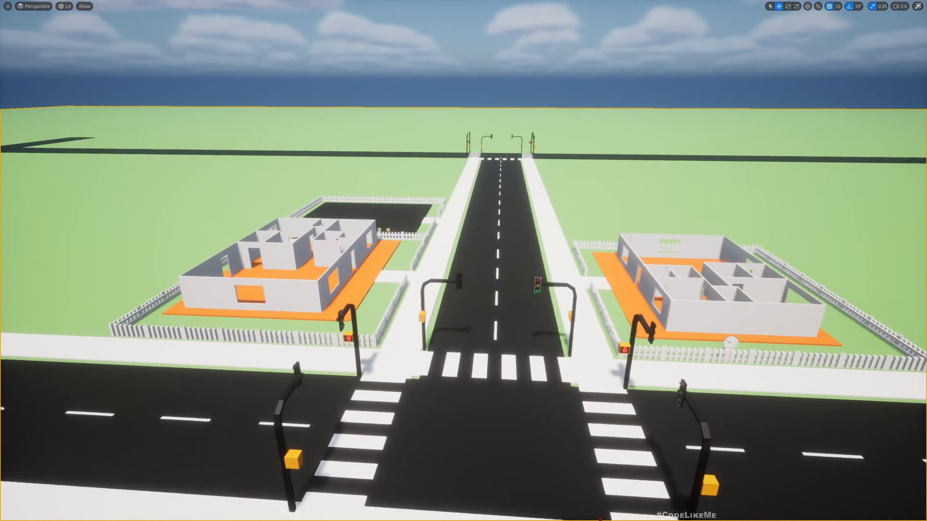
key(w)
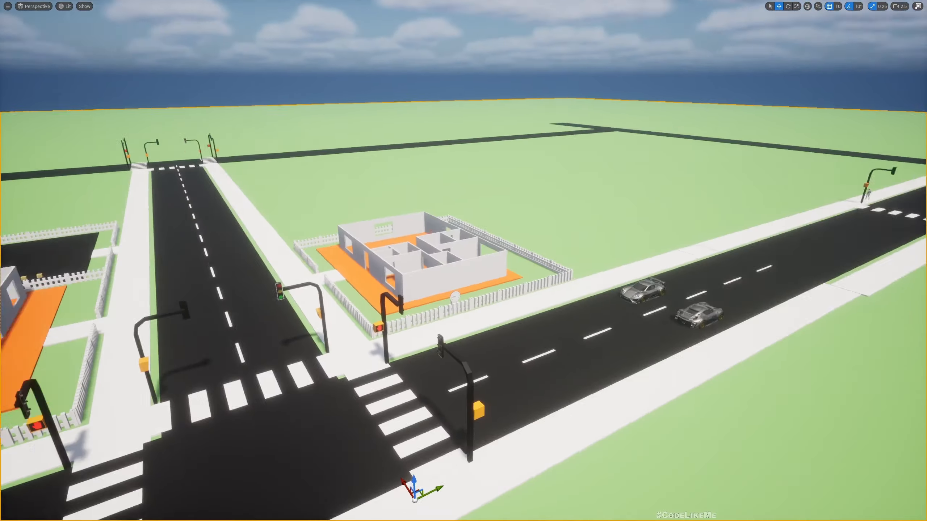
key(w)
key(w)
right_drag(380, 306, 380, 318)
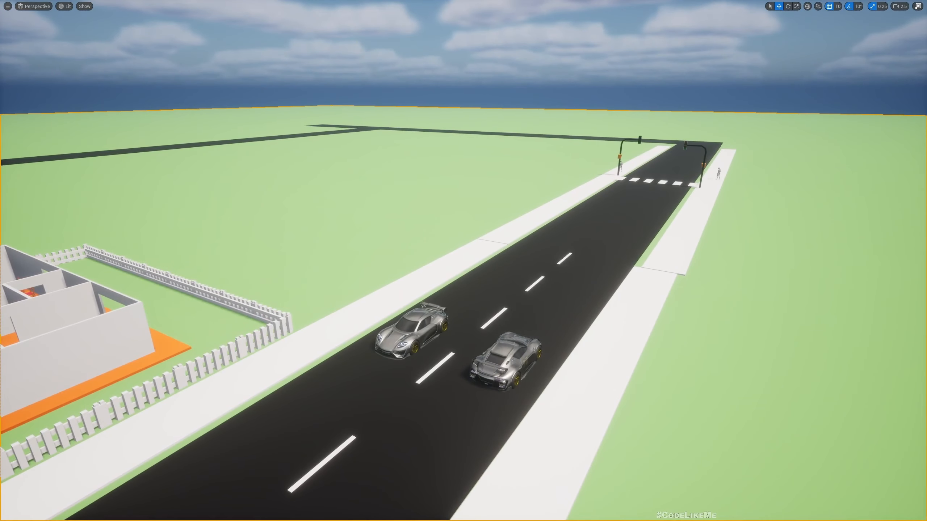
Compare the road, Lane Width, Drive on Right and Driving Forward settings of AI_Car and AI_Car2.
click(408, 332)
key(F11)
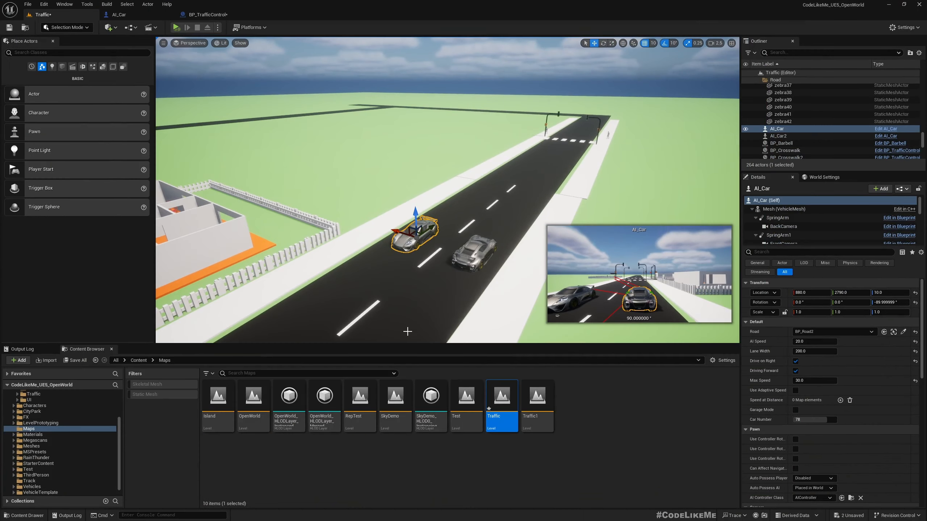
right_drag(429, 248, 429, 253)
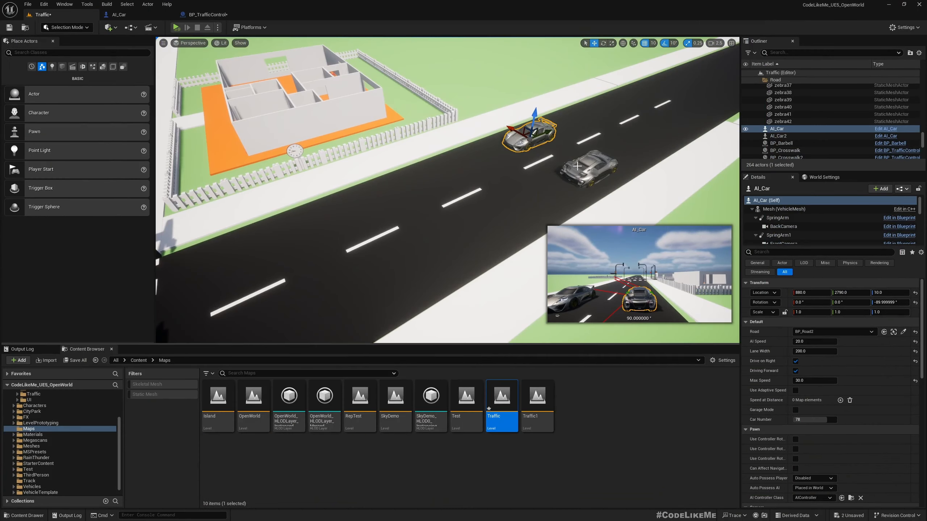
click(595, 161)
right_drag(435, 192, 489, 160)
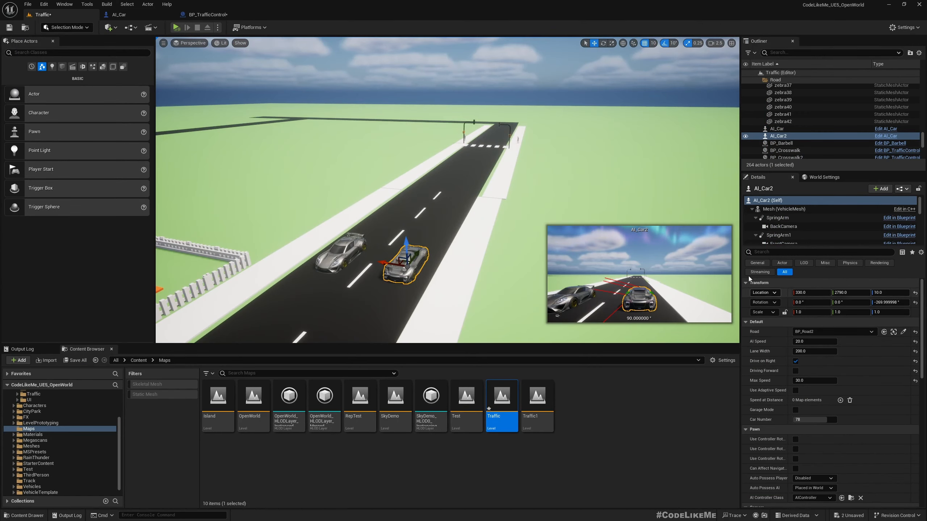
Run the level full screen and watch how both AI cars keep their lanes around the main intersection.
right_drag(523, 203, 547, 229)
key(Escape)
key(F11)
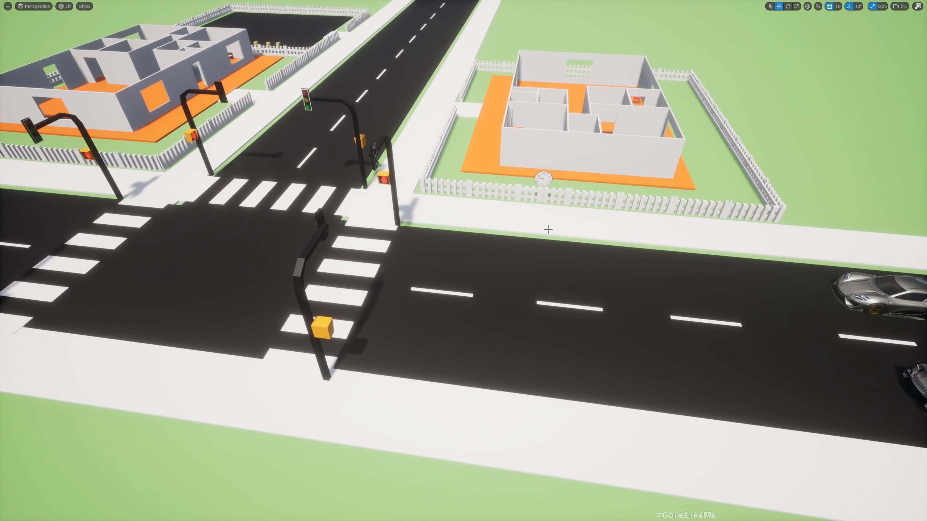
key(alt+p)
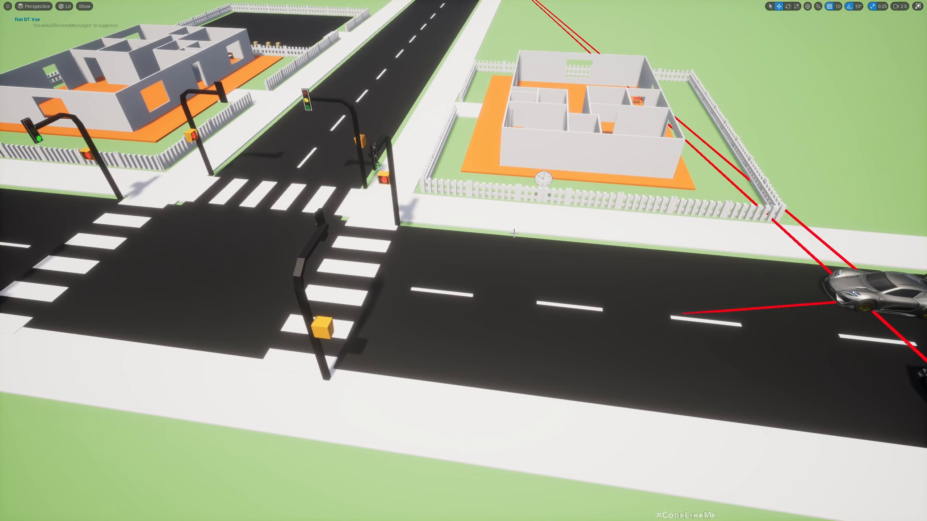
right_drag(539, 231, 582, 213)
key(a)
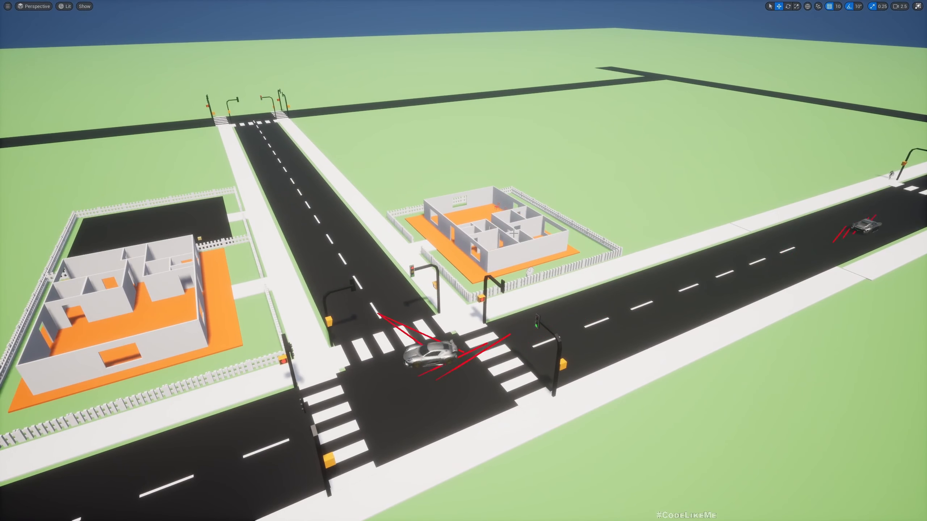
right_drag(411, 260, 388, 240)
key(w)
right_drag(442, 349, 448, 382)
key(s)
right_drag(442, 349, 497, 327)
key(a)
key(a)
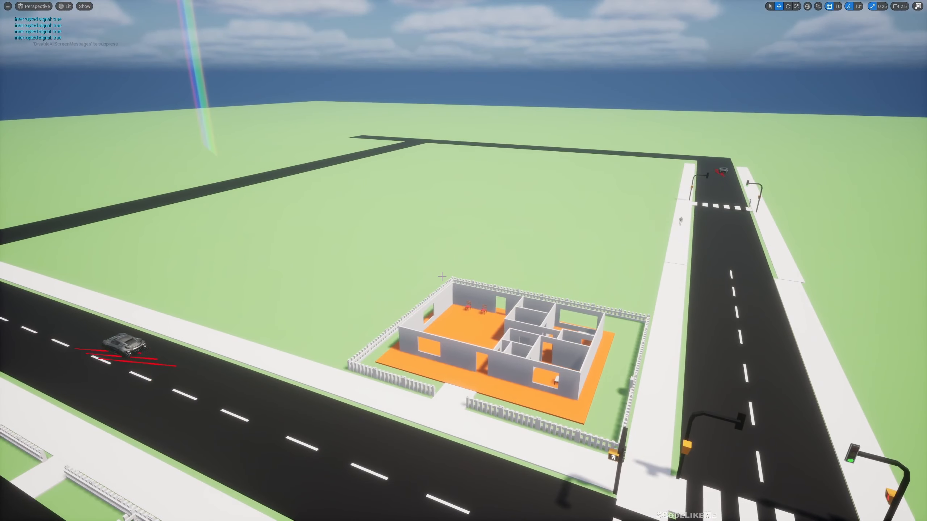
Follow the car on the side road to the far intersection and check its lane position near the crosswalk.
right_drag(442, 276, 390, 241)
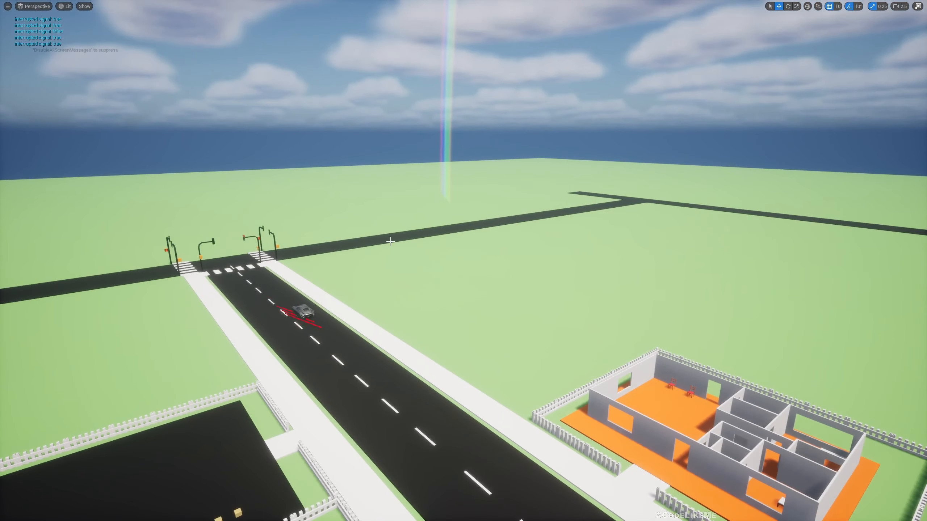
right_drag(414, 321, 398, 332)
key(w)
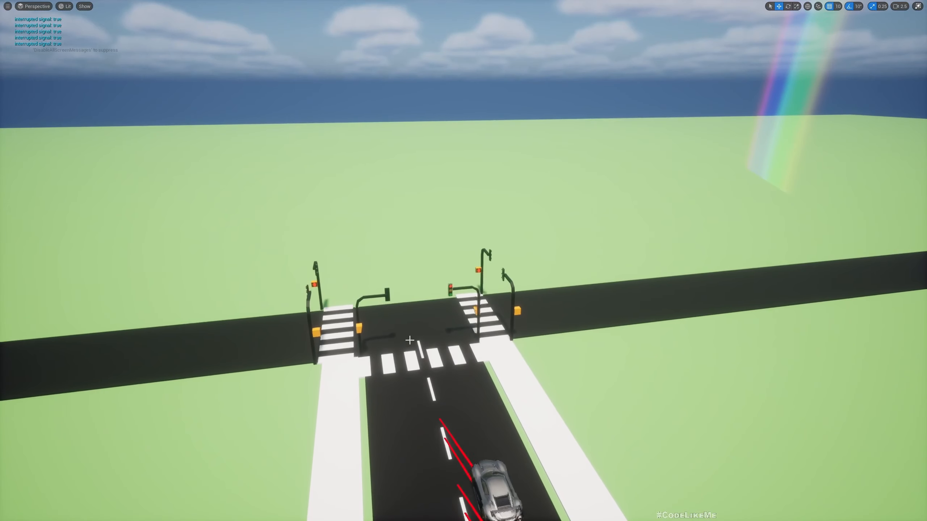
right_click(410, 340)
click(344, 262)
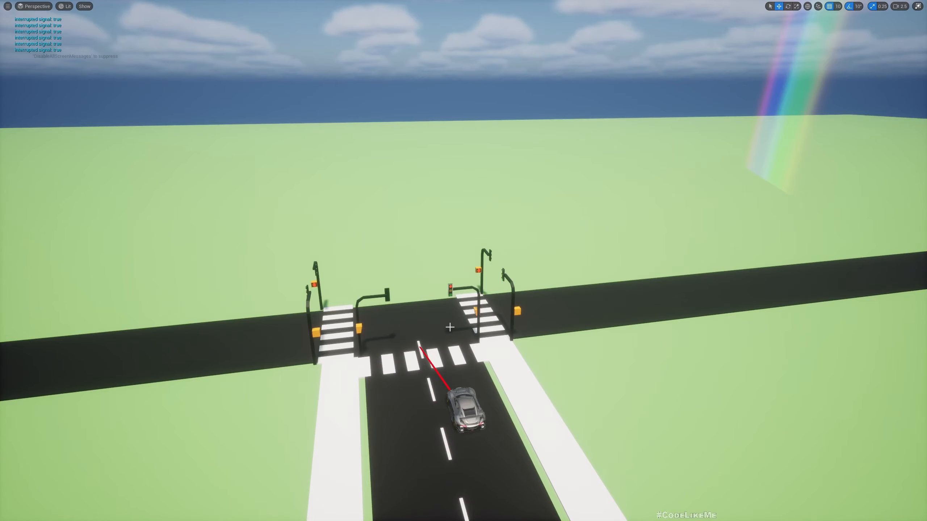
right_drag(450, 327, 497, 319)
key(w)
key(q)
key(a)
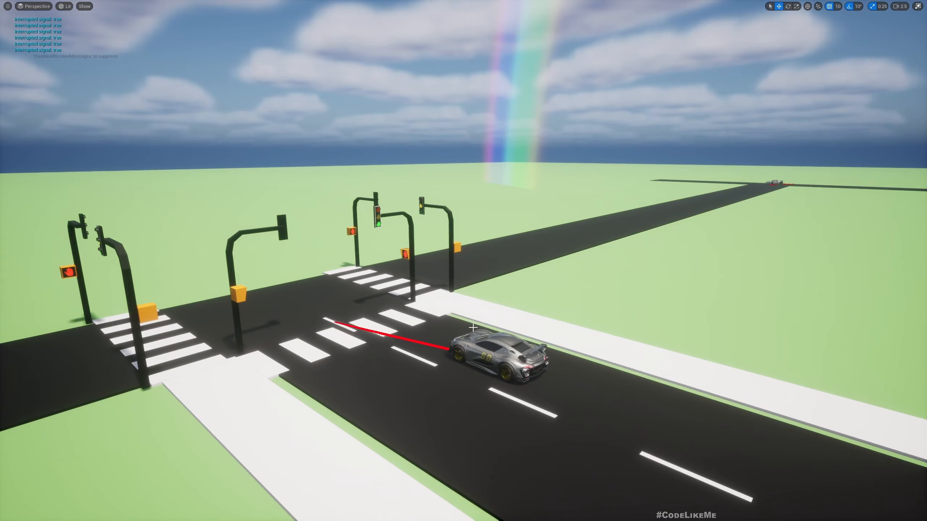
Follow the car through the turn at the far intersection and check which side of the unmarked road it keeps to.
right_drag(473, 328, 253, 326)
key(d)
key(s)
key(a)
key(a)
key(w)
key(e)
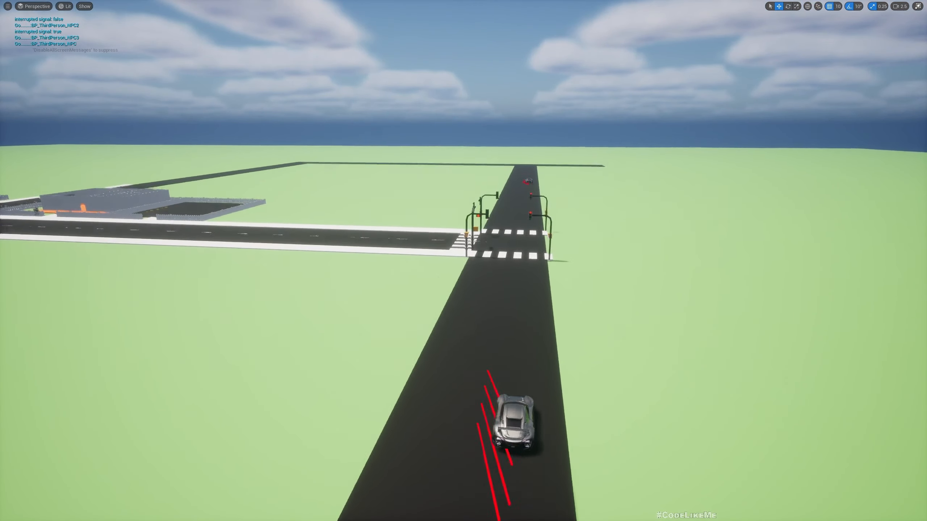
key(w)
right_drag(458, 321, 459, 328)
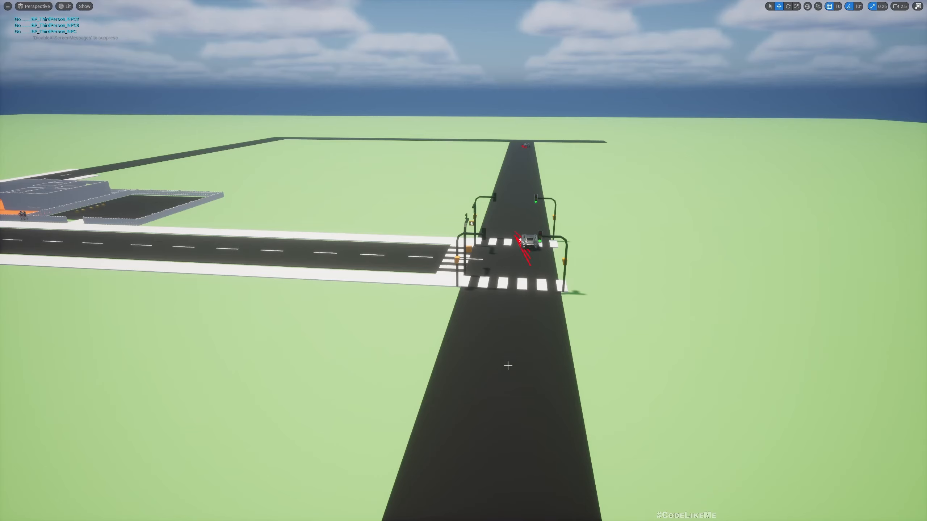
Track both AI cars along the outer road loop towards the main intersection and examine their lane positions.
right_drag(499, 304, 595, 296)
key(a)
key(w)
key(a)
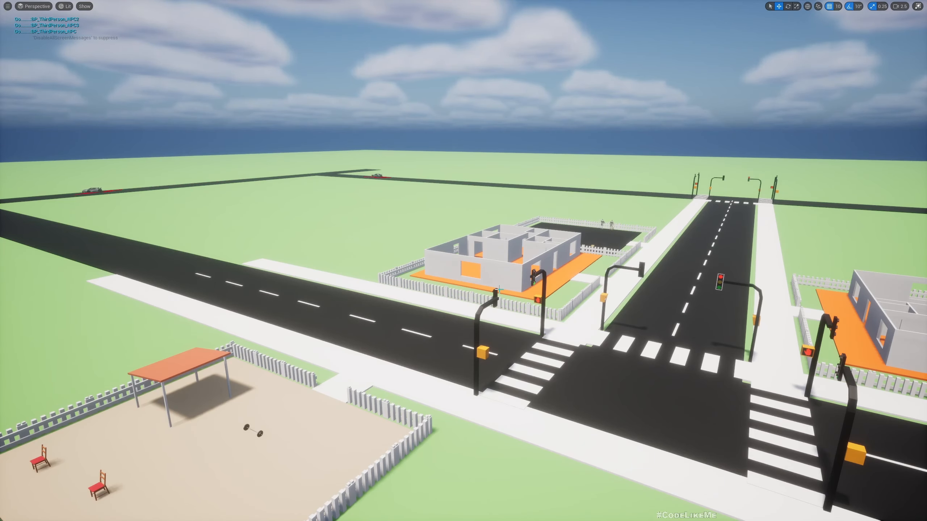
right_drag(493, 290, 548, 278)
key(a)
key(w)
key(d)
key(a)
key(w)
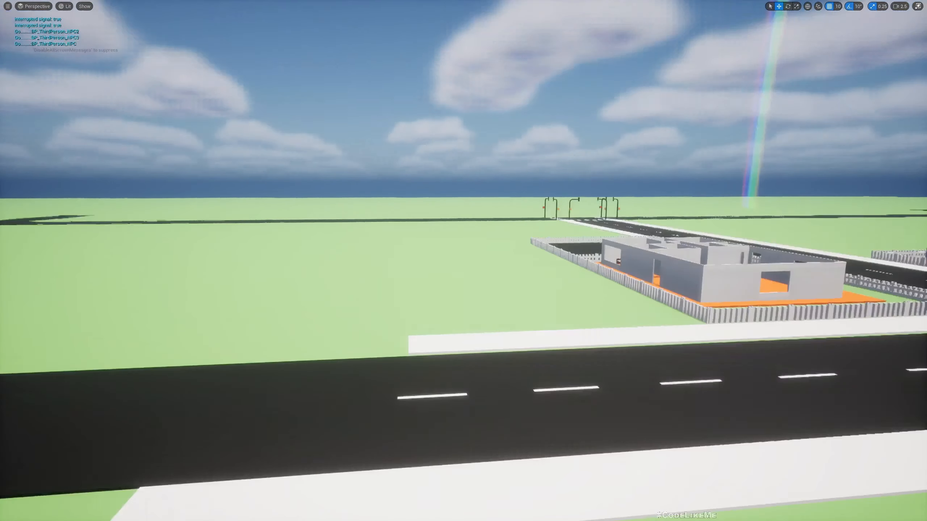
right_drag(548, 277, 657, 285)
key(w)
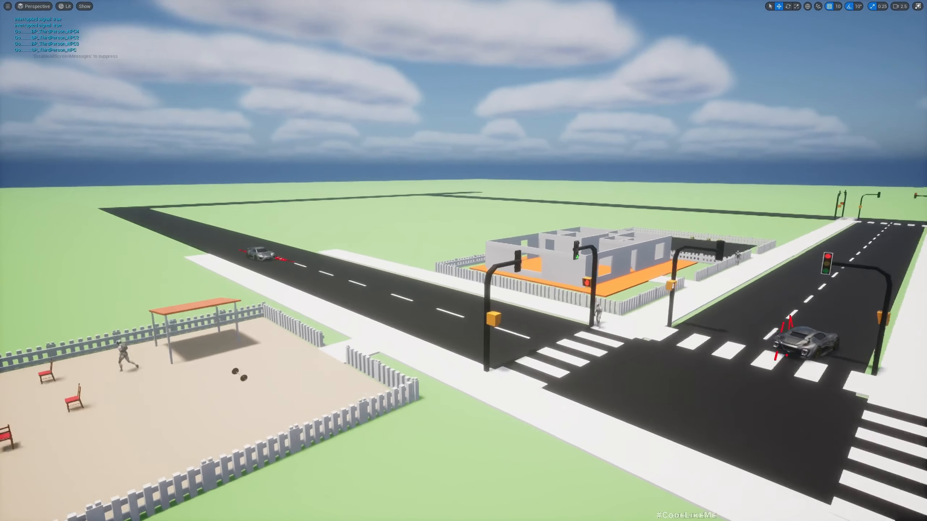
Watch the cars pass the main intersection by the houses and check their lanes up to the far crosswalks.
right_drag(479, 296, 525, 354)
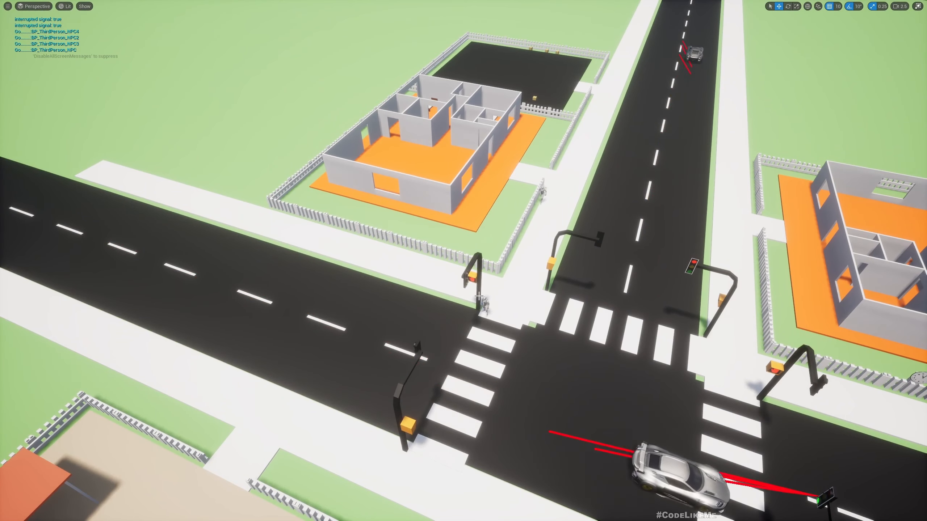
right_drag(479, 296, 569, 246)
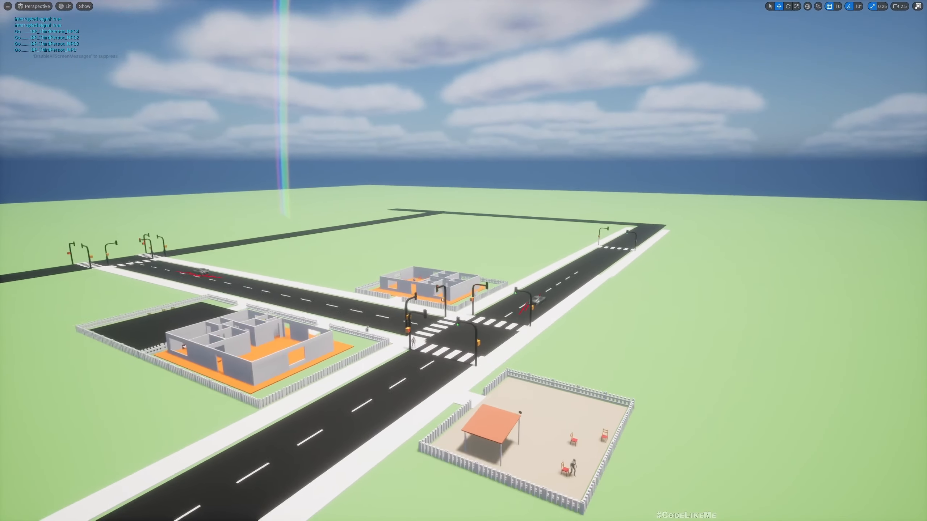
right_drag(451, 350, 448, 338)
key(w)
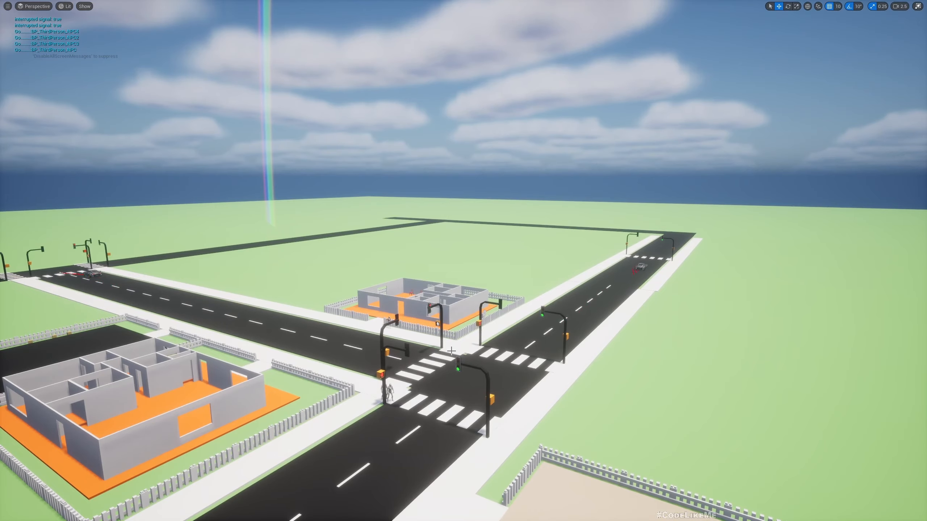
mouse_move(527, 384)
right_down()
mouse_move(437, 343)
mouse_move(451, 384)
mouse_move(439, 367)
mouse_move(513, 377)
right_up()
key(w)
key(w)
key(s)
key(a)
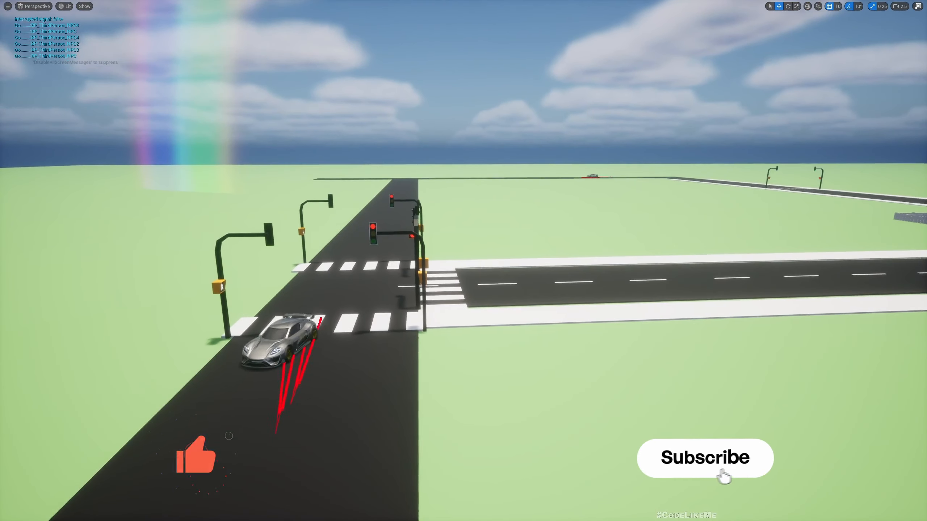
right_drag(504, 373, 504, 377)
key(s)
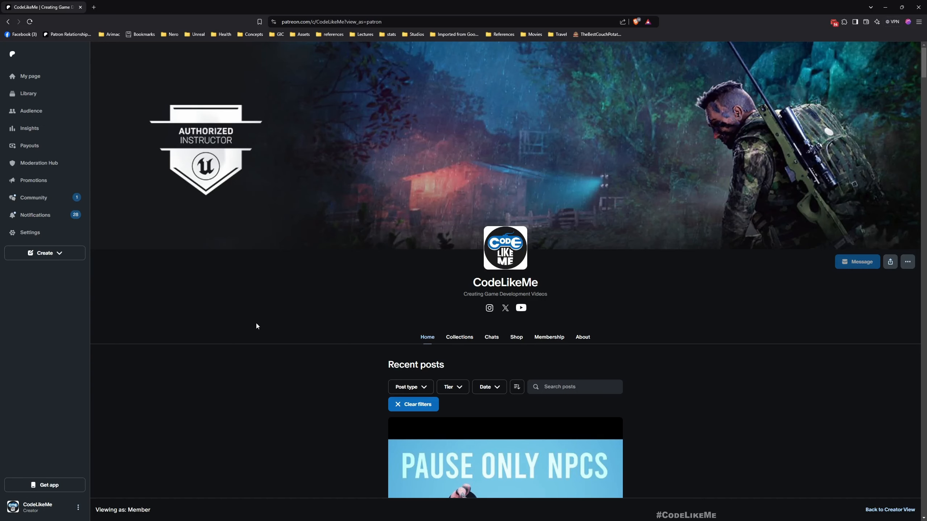
Browse the recent posts on the CodeLikeMe Patreon page in the web browser down to Action RPG #77 and load more posts.
scroll(257, 326, down, 7)
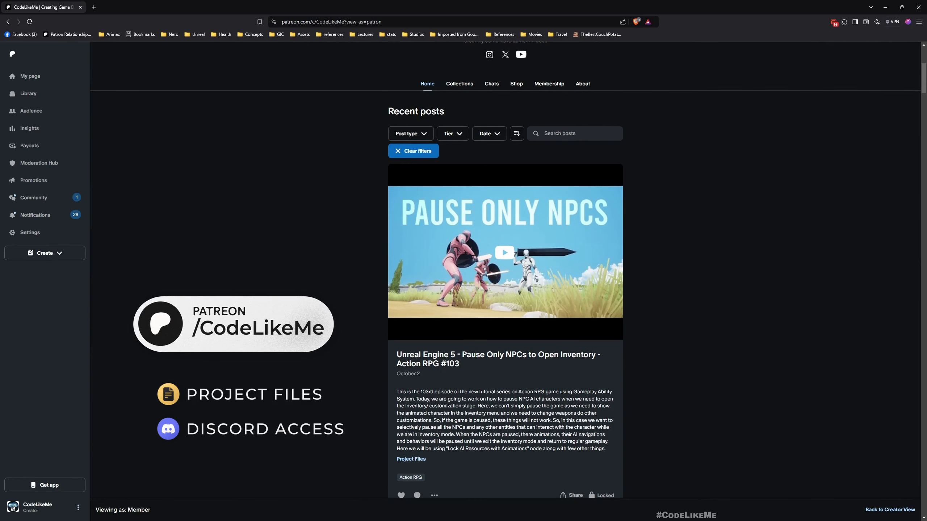
scroll(505, 281, down, 11)
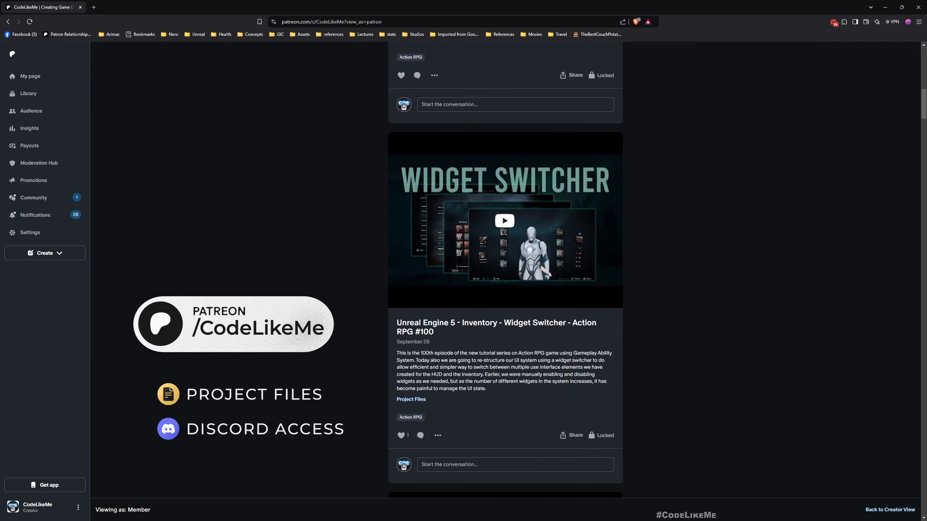
scroll(506, 270, down, 14)
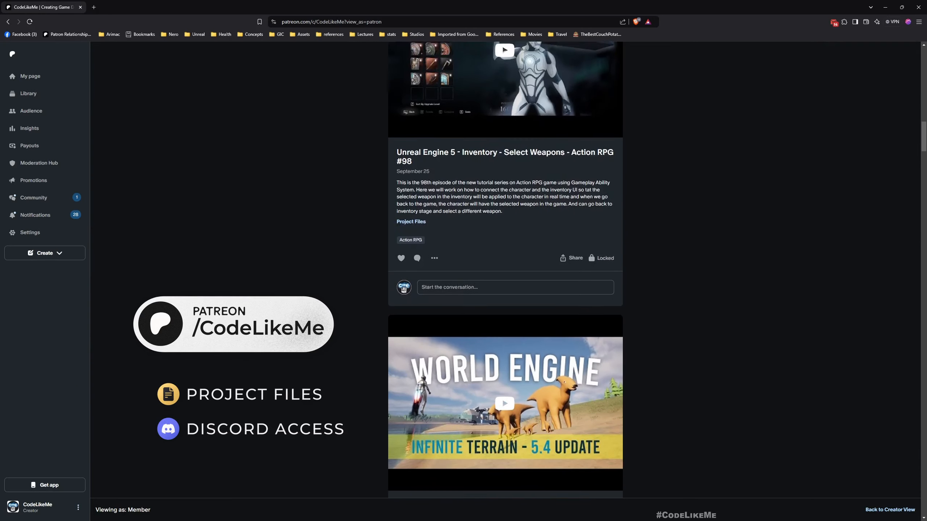
scroll(505, 271, down, 17)
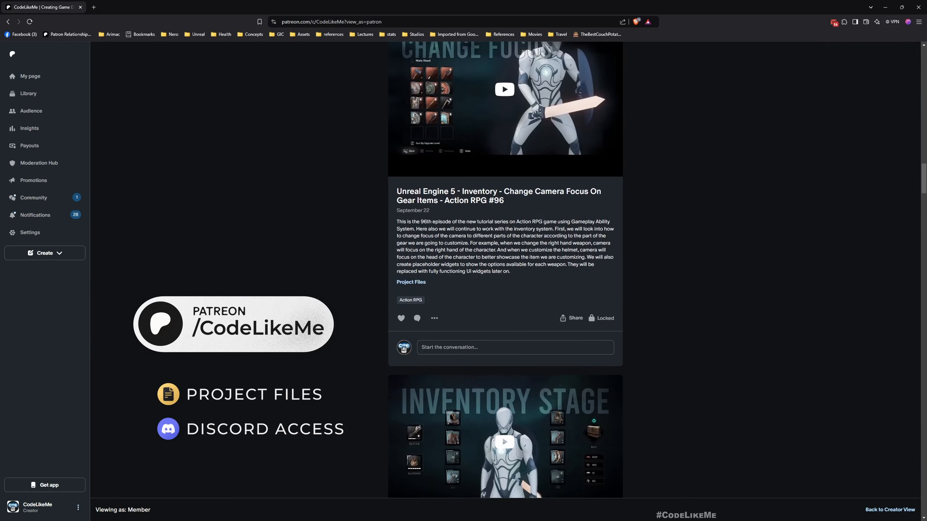
scroll(505, 270, down, 20)
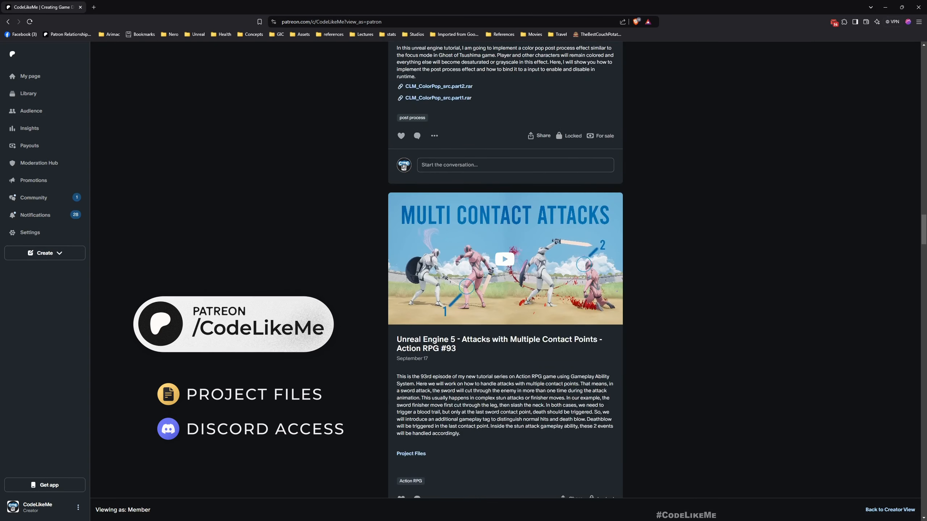
scroll(505, 270, down, 11)
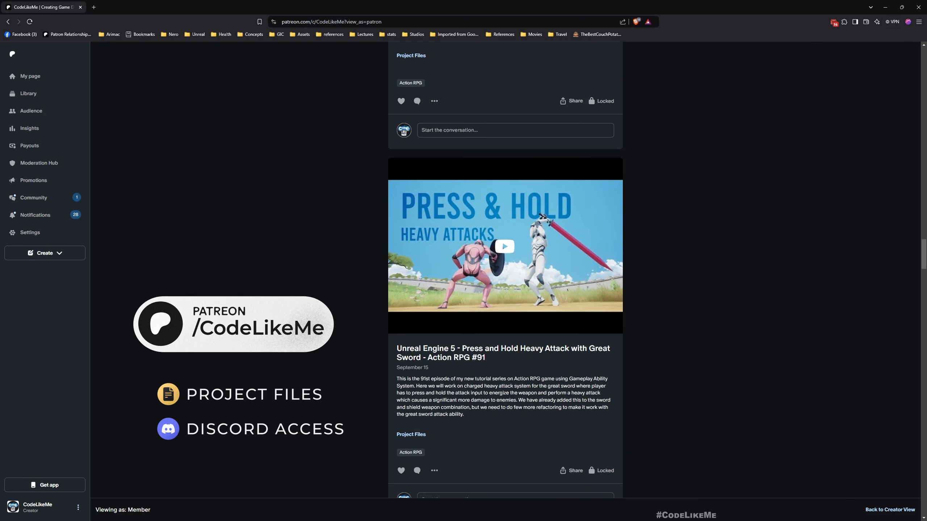
scroll(505, 270, down, 15)
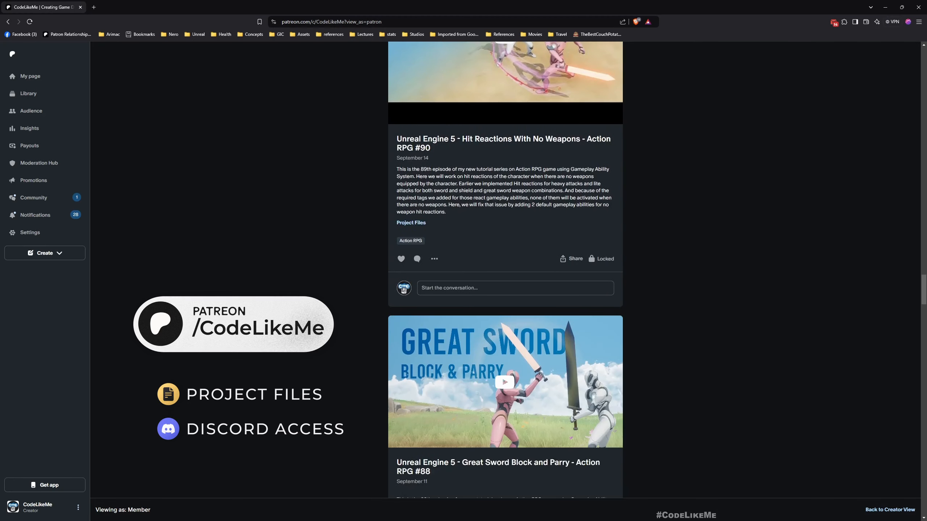
scroll(505, 270, down, 18)
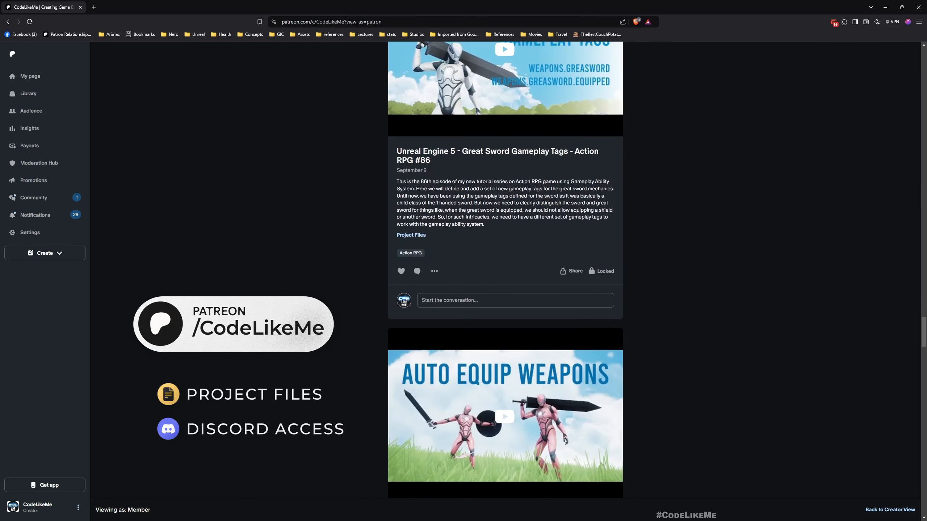
scroll(505, 270, down, 20)
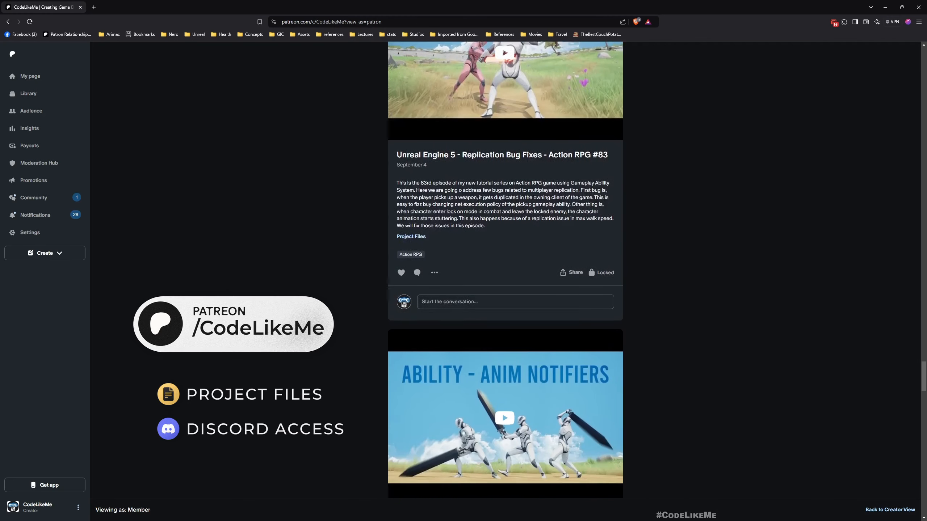
scroll(506, 270, down, 10)
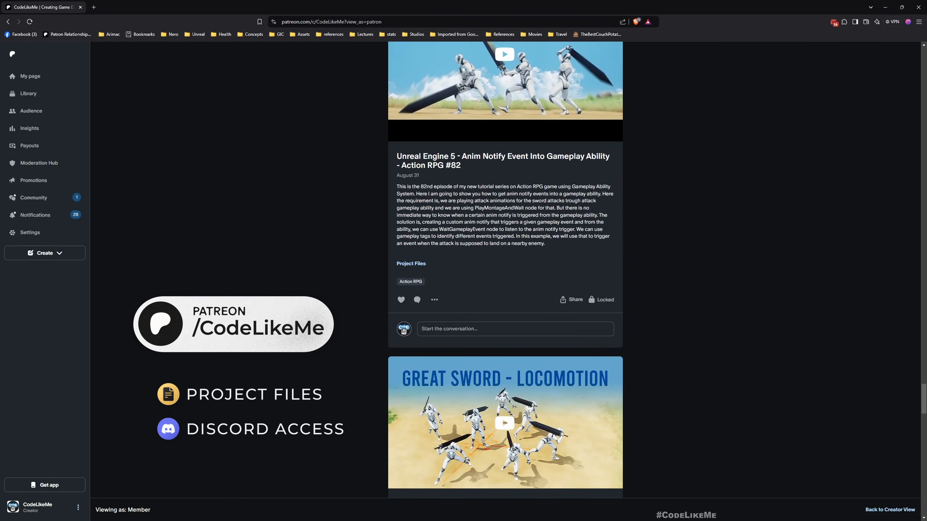
scroll(505, 270, down, 20)
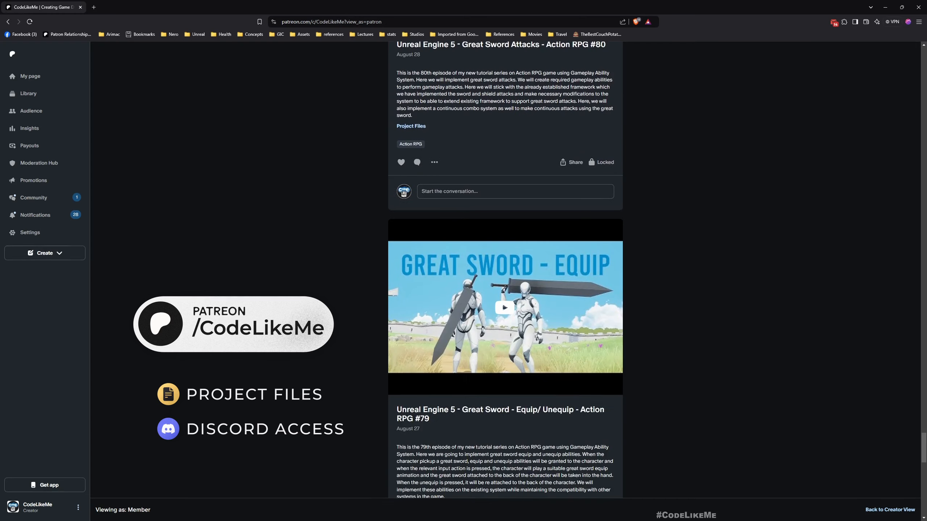
scroll(505, 270, down, 20)
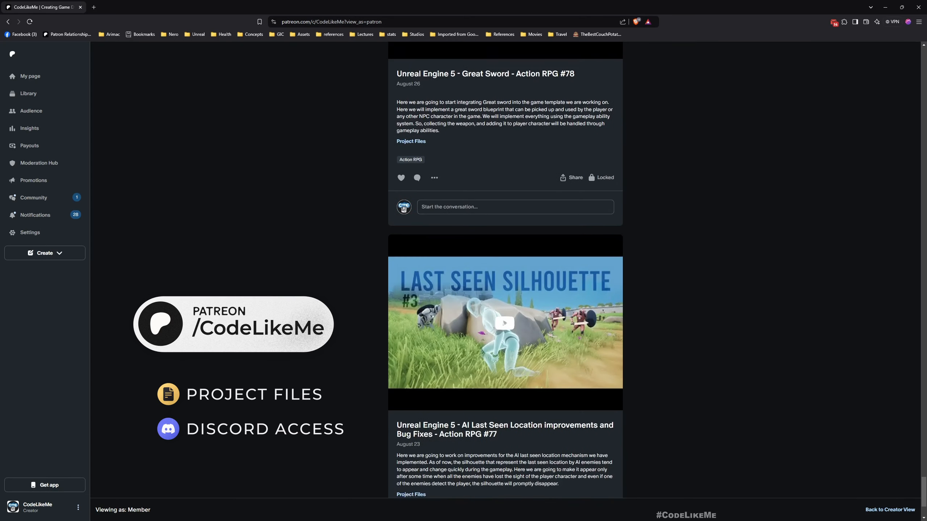
scroll(506, 270, down, 6)
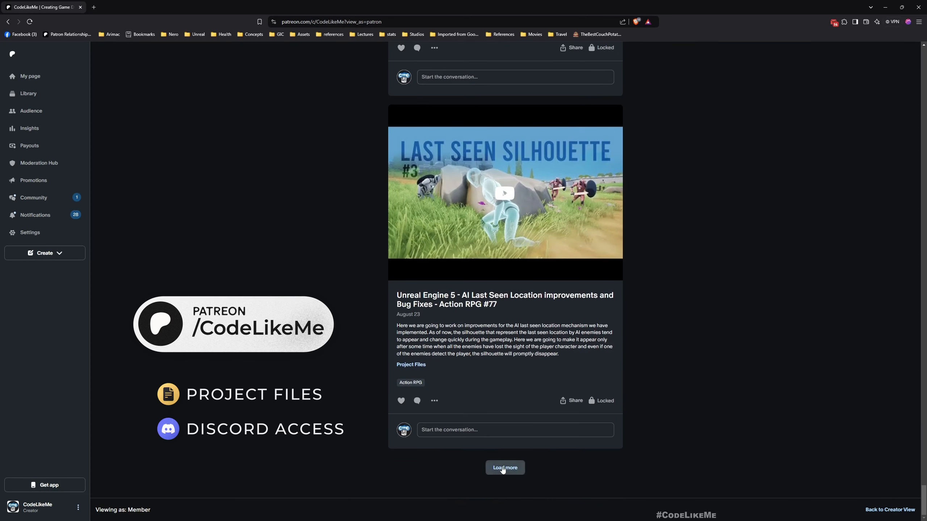
click(503, 469)
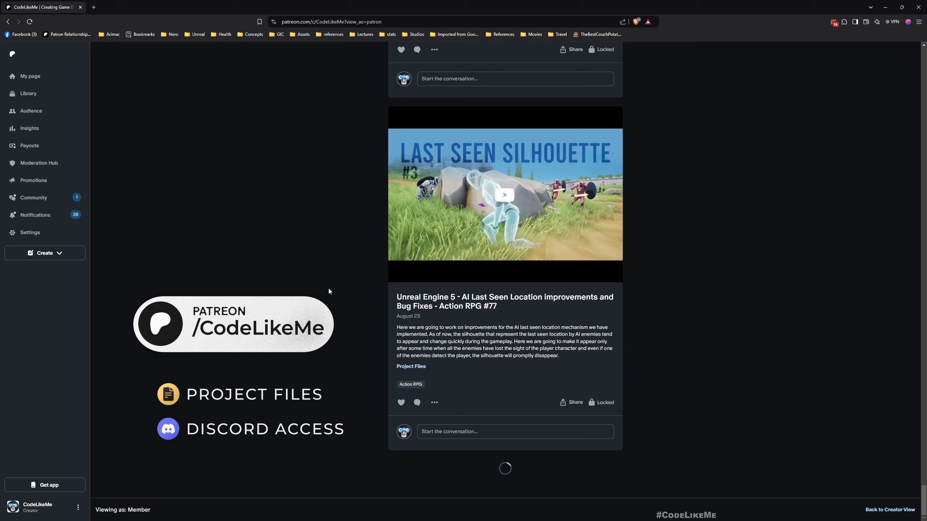